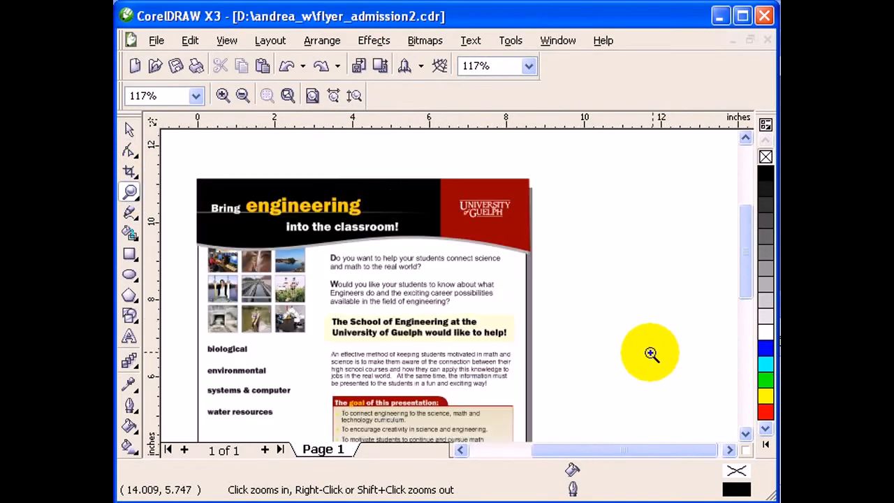
Step: Examine the flyer's curved black and red header up close and the layout of the whole page
drag(624, 447, 602, 449)
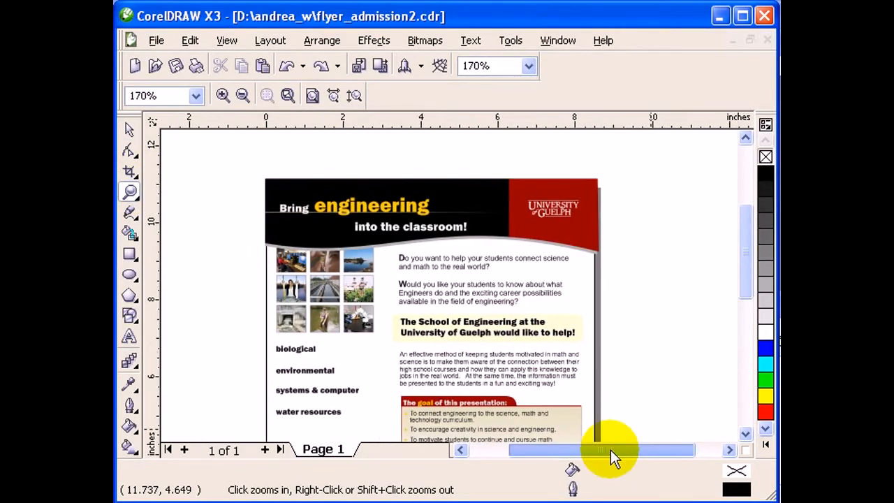
click(129, 131)
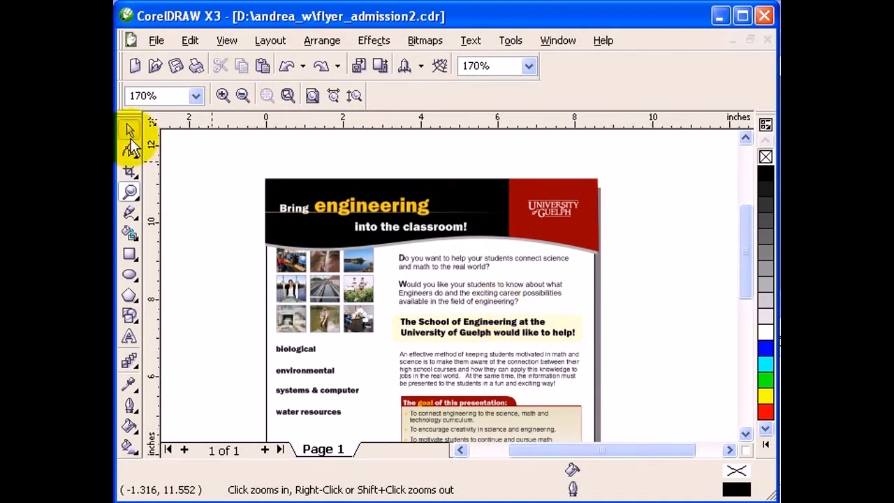
key(F3)
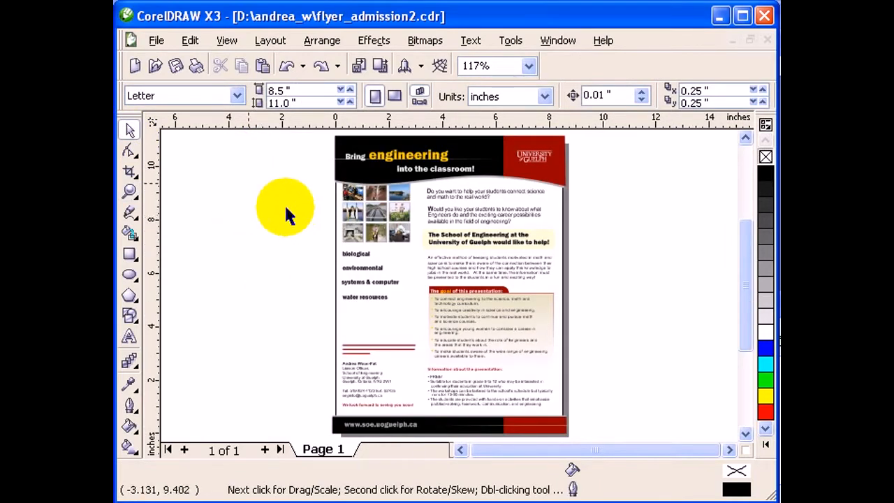
click(130, 191)
drag(321, 140, 588, 228)
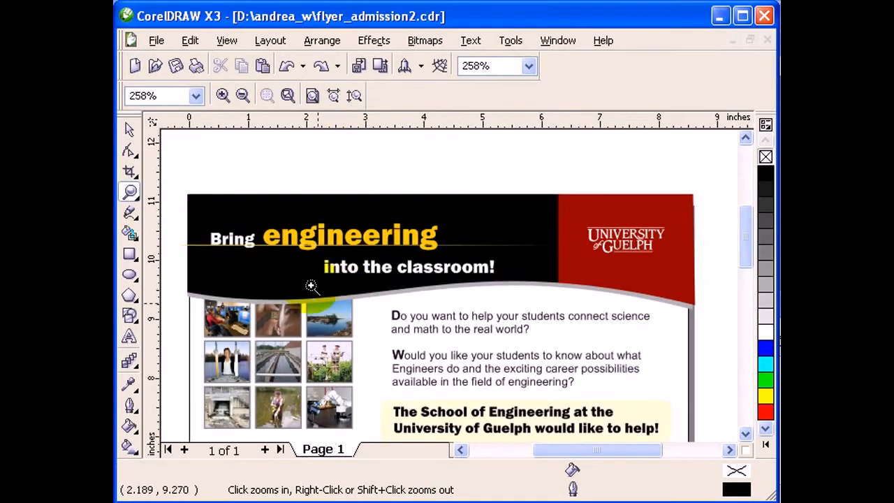
right_click(672, 308)
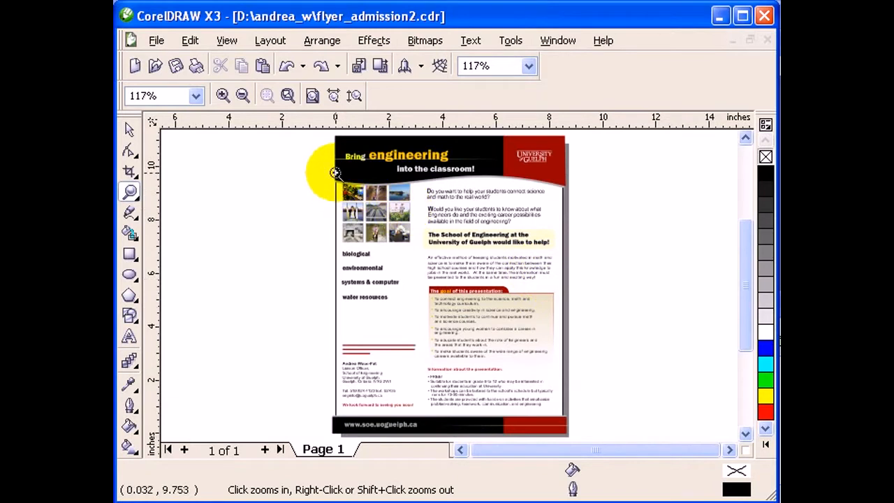
click(129, 130)
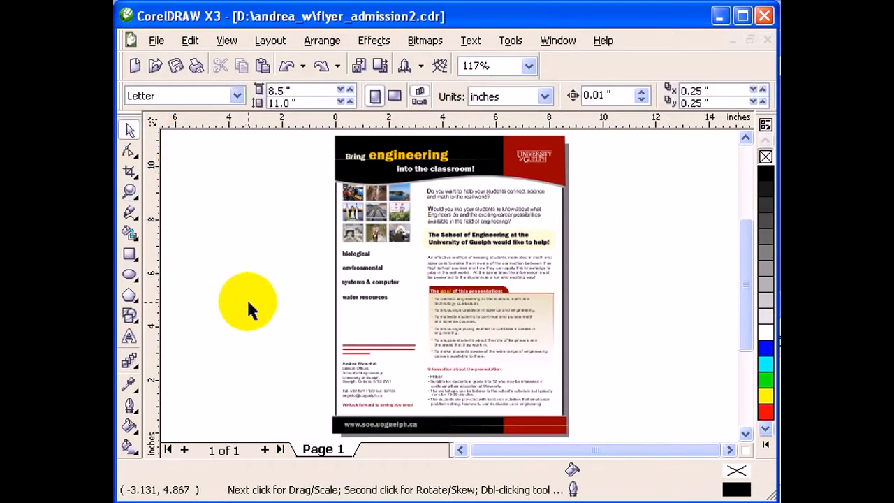
Step: Create an 8.5 by 11 inch page-frame rectangle and place it on the empty area beside the flyer
double_click(130, 257)
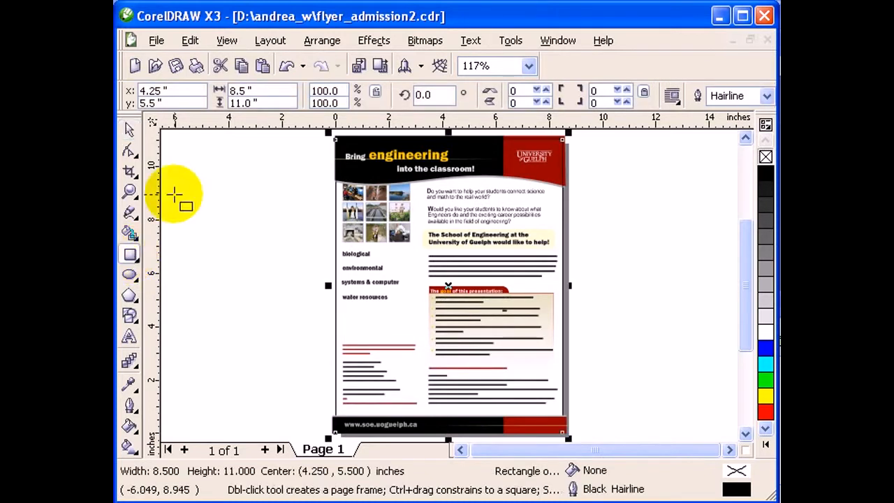
click(130, 130)
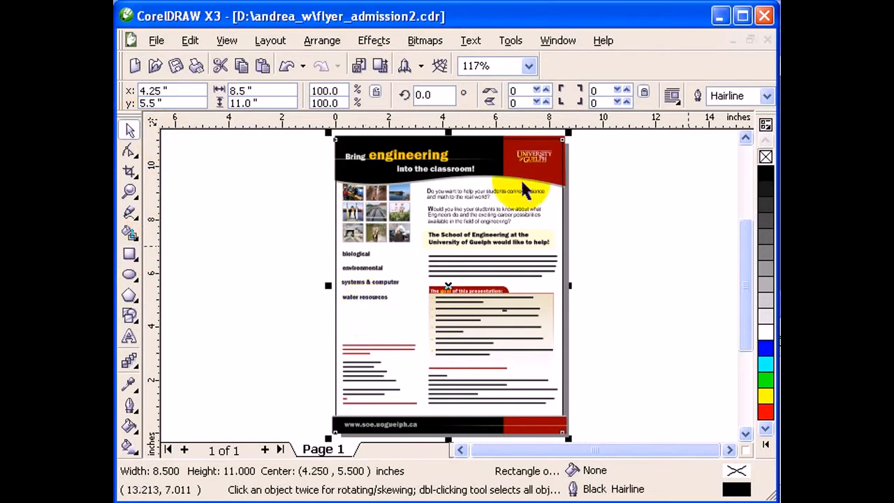
click(699, 253)
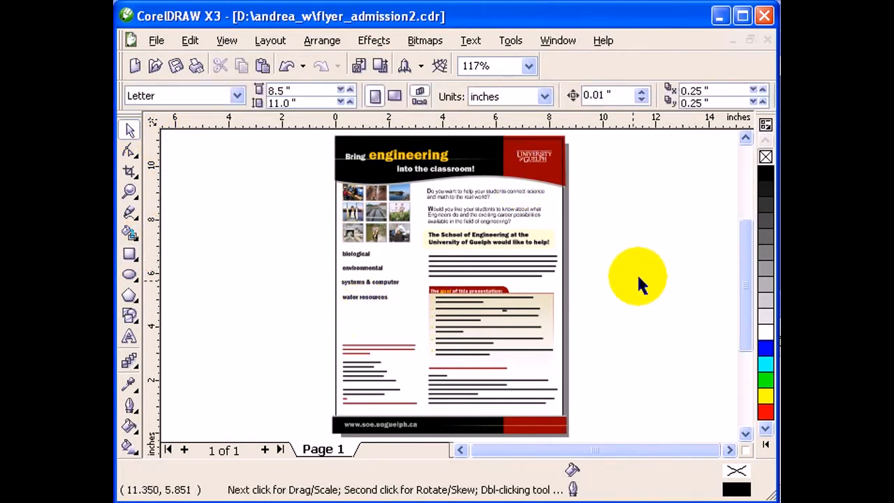
click(728, 452)
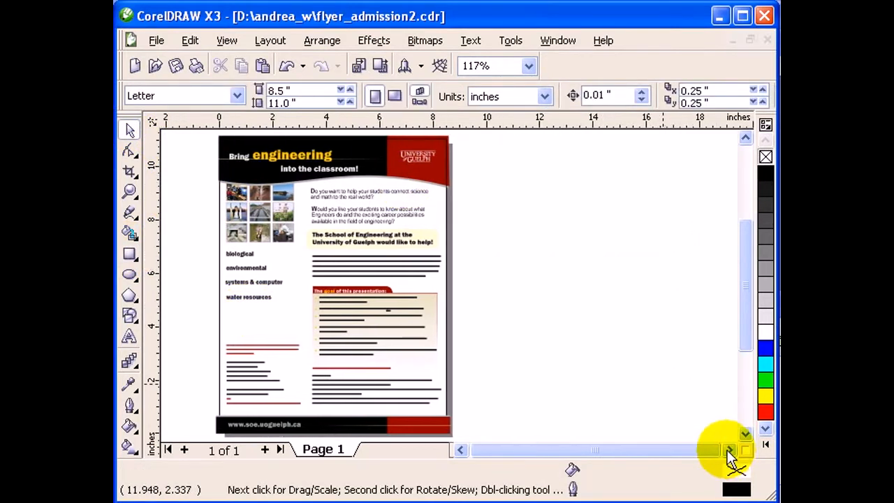
drag(447, 302, 671, 307)
click(718, 292)
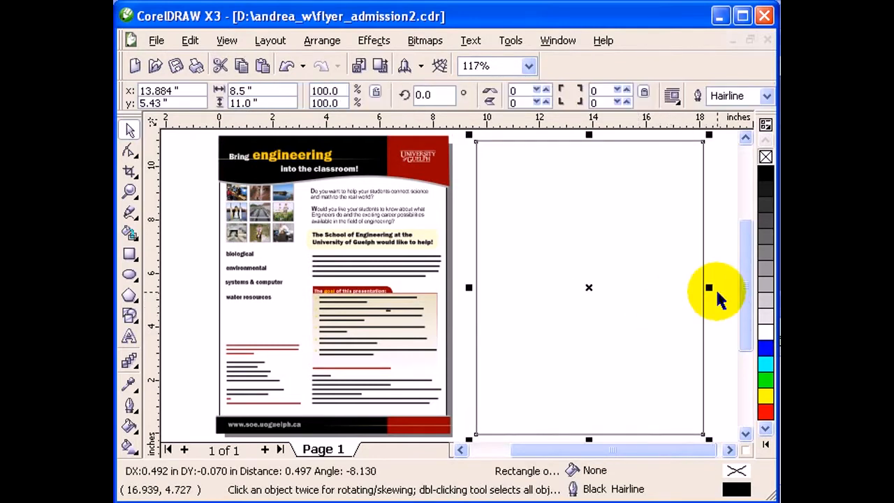
click(559, 260)
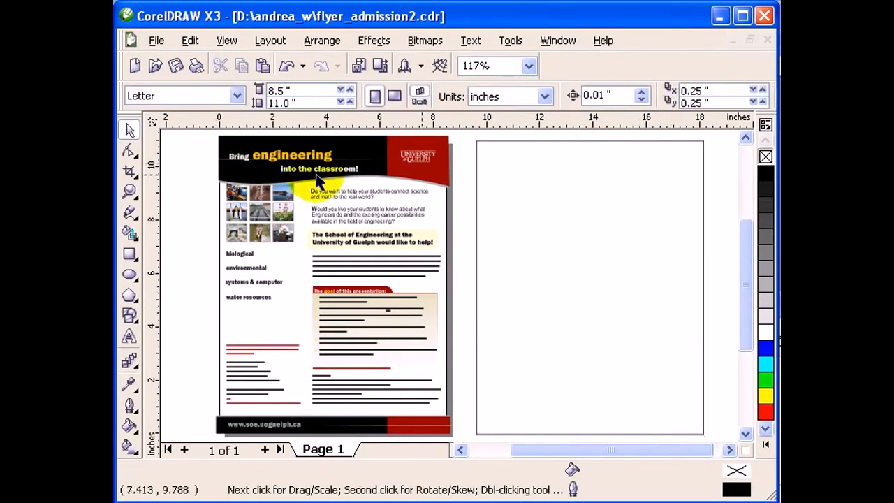
Step: Make a copy of the page-size rectangle narrowed to about 6.29 inches from its right side, and fill it black
click(483, 179)
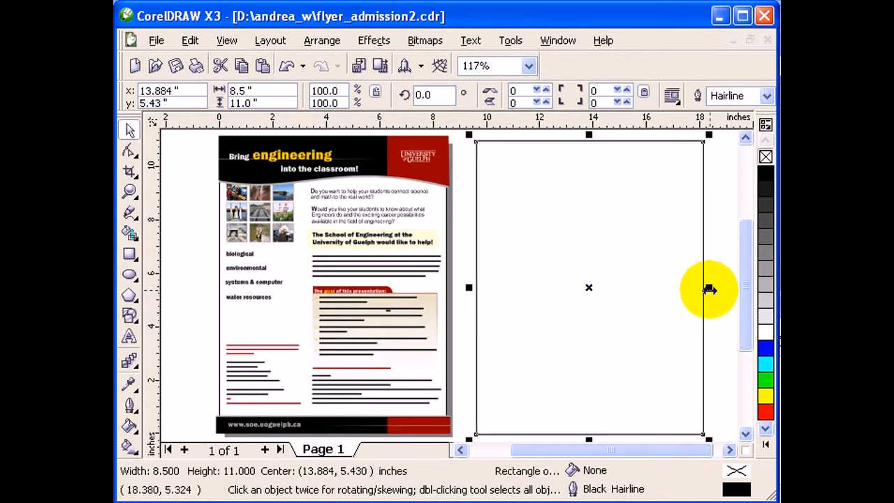
drag(709, 289, 648, 292)
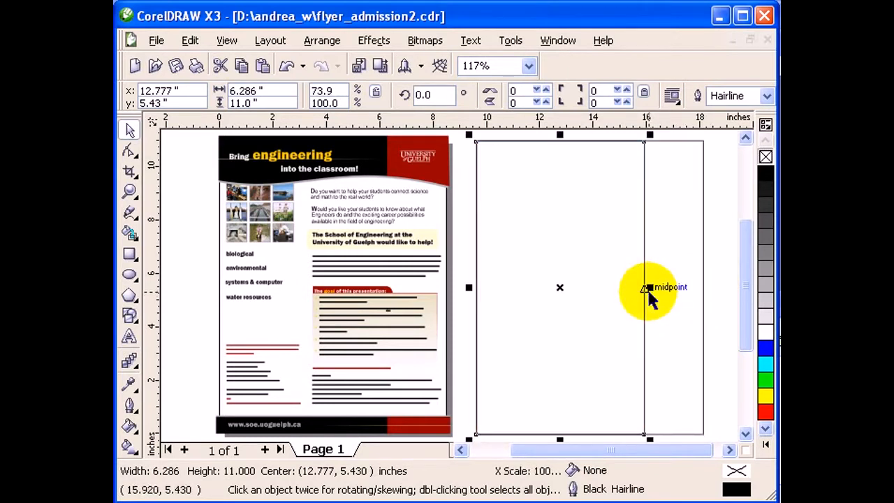
click(765, 172)
Step: Fill the full-width rectangle behind the black one with red
click(683, 201)
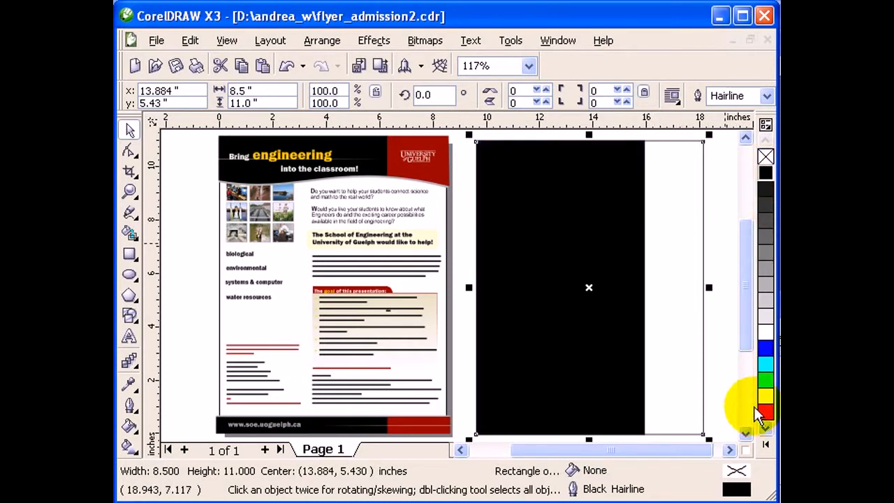
click(762, 413)
click(720, 208)
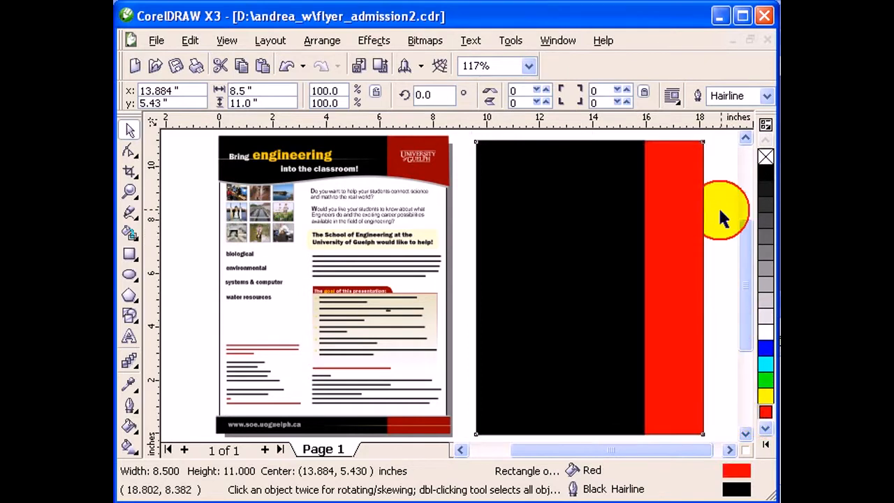
Step: Copy the fill property from the flyer's dark red header block to the full-width rectangle behind the black one
click(685, 211)
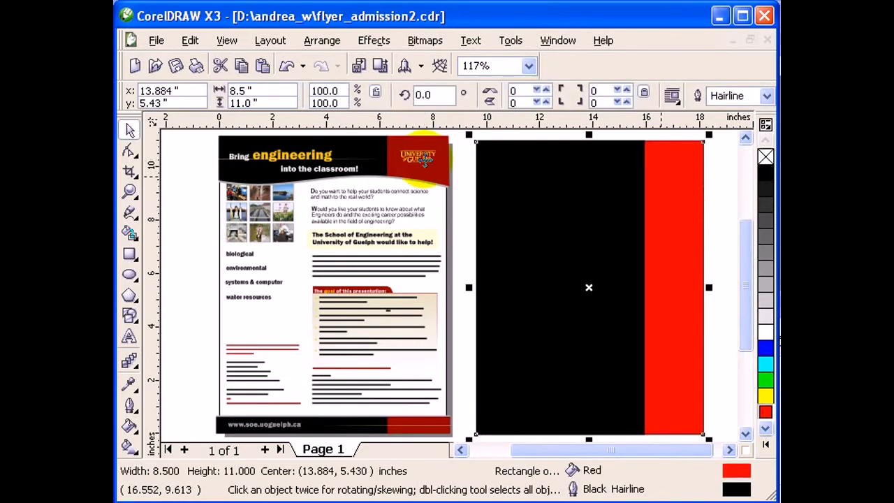
click(190, 40)
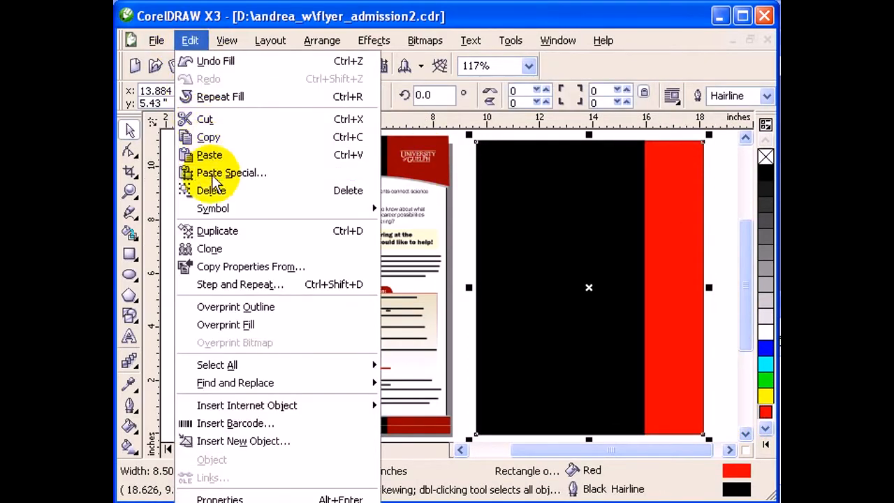
click(238, 268)
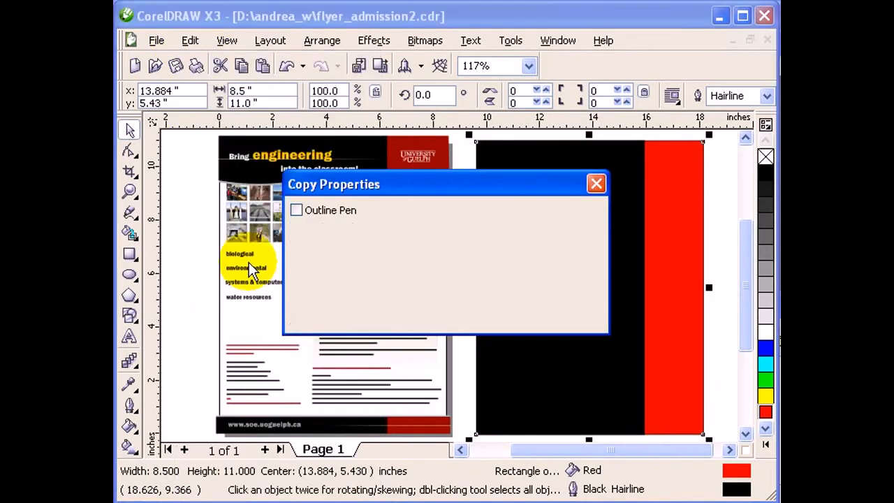
click(309, 248)
click(454, 292)
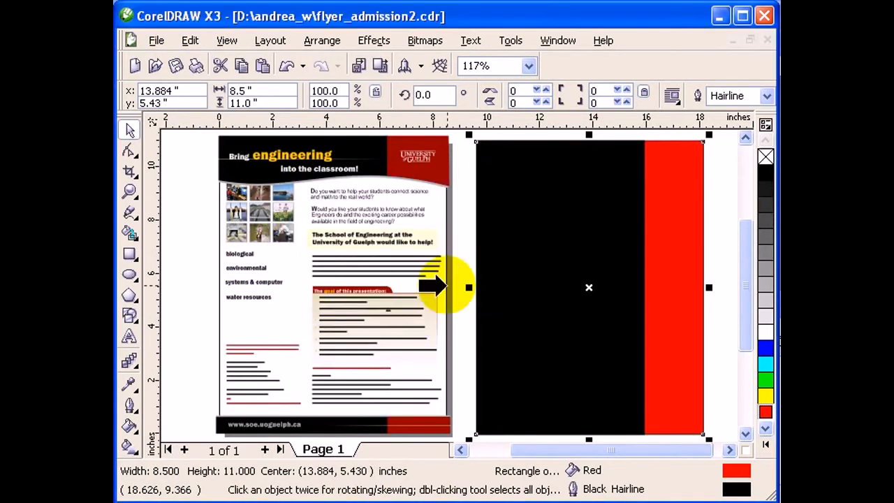
click(449, 211)
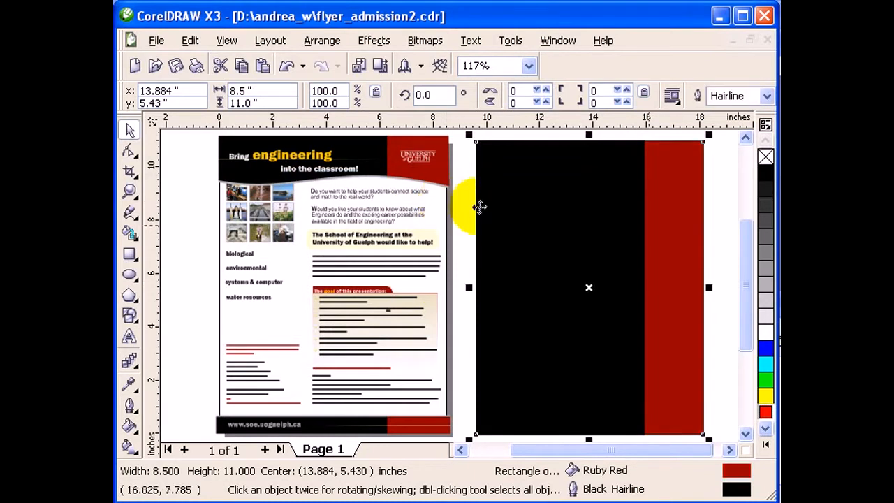
click(705, 228)
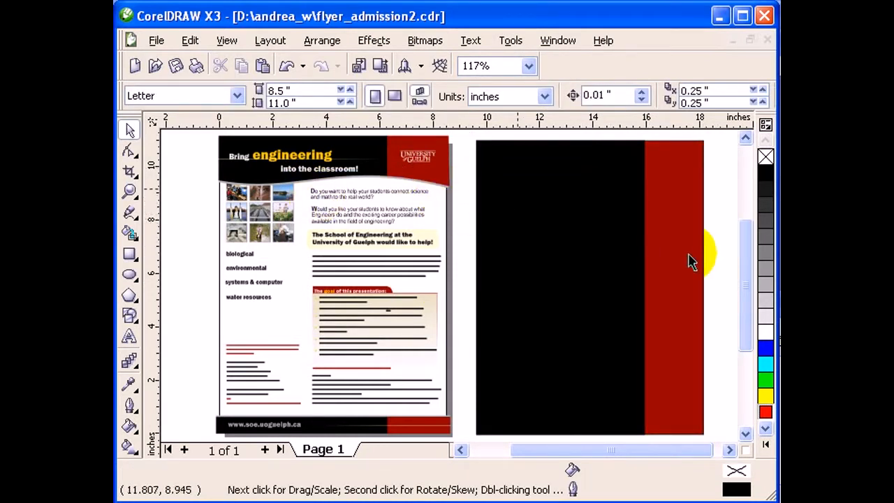
Step: Draw a straight horizontal freehand line about 9.6 inches long across the upper part of both rectangles, extending past their edges
click(131, 215)
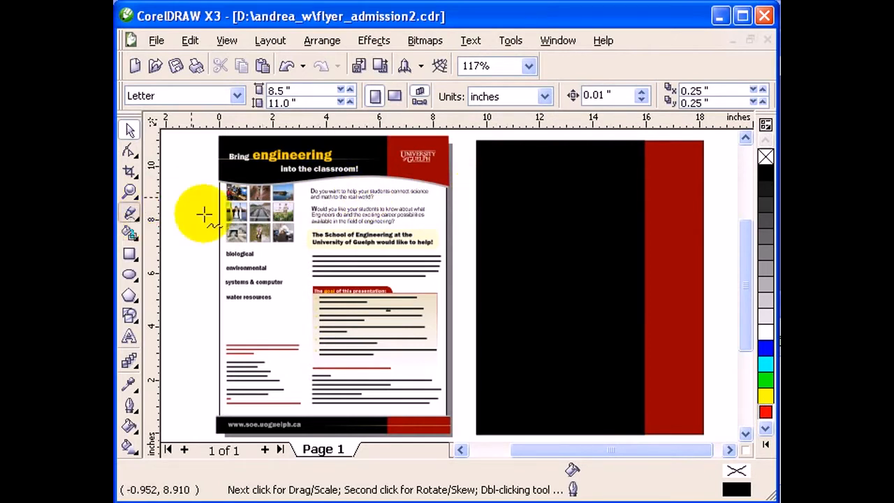
click(466, 192)
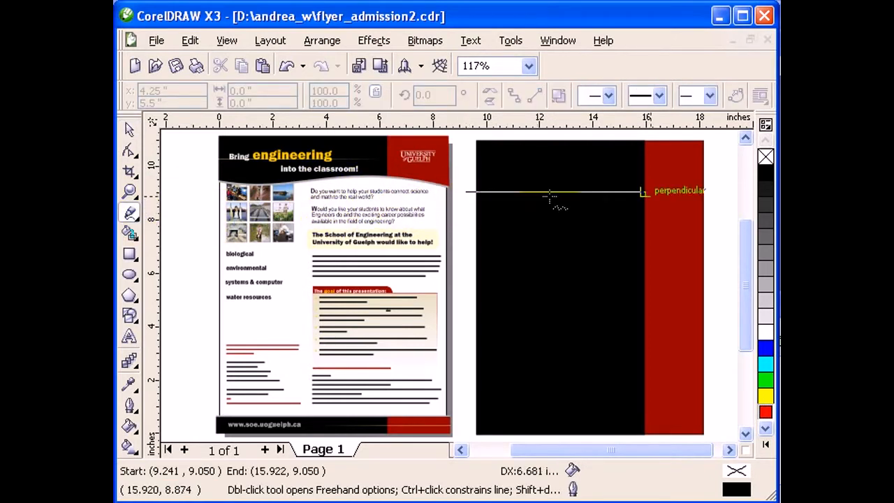
click(722, 191)
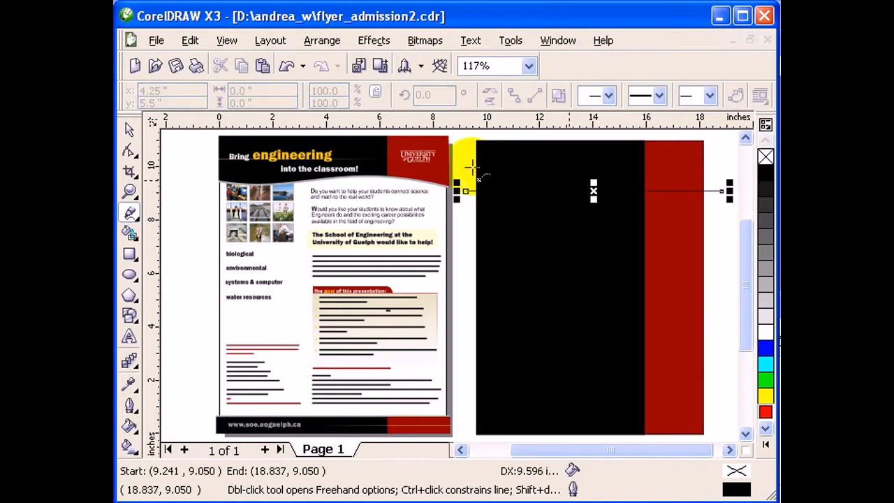
click(130, 131)
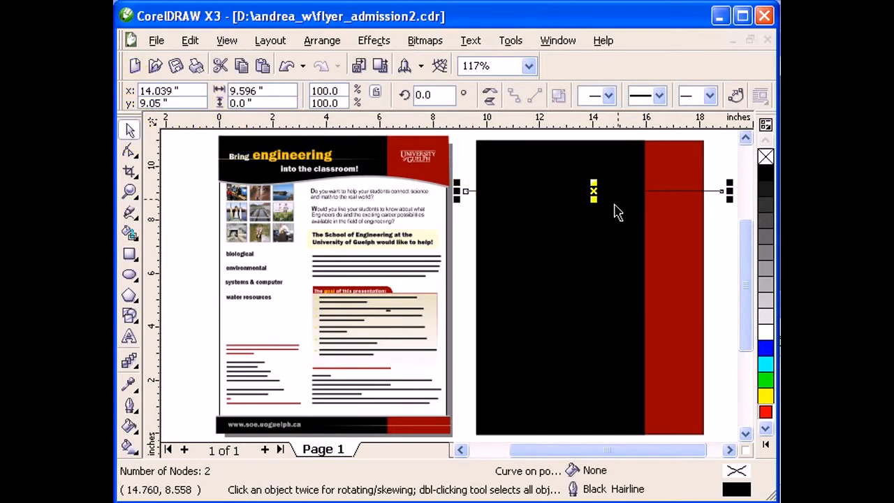
Step: Turn off Snap to Objects
click(594, 192)
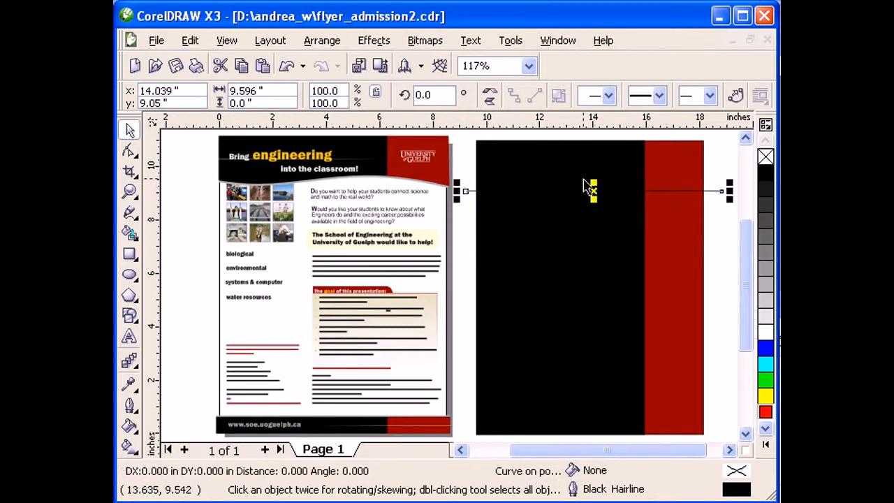
click(228, 40)
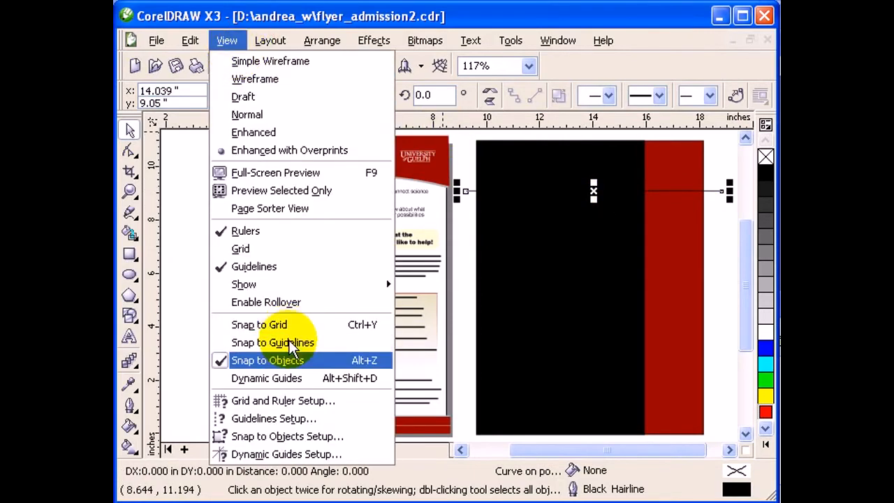
click(291, 362)
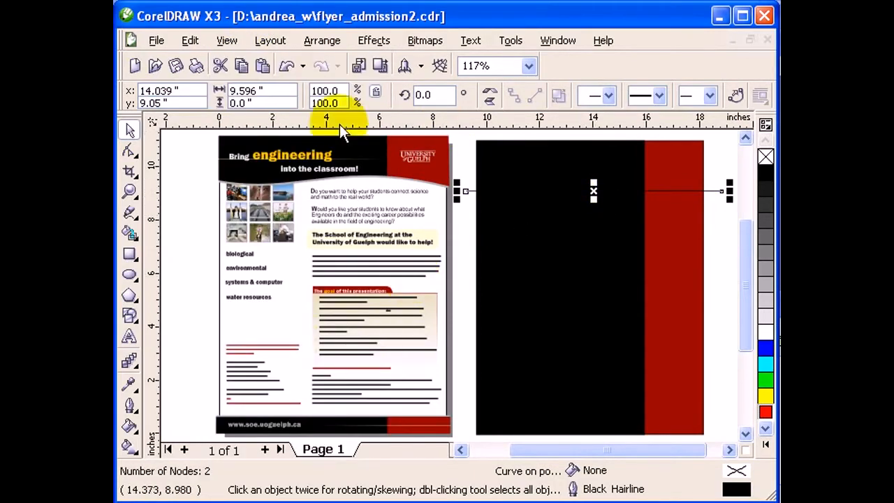
Step: Convert the horizontal line to a curve and shape it into a gentle wave that dips on the left and rises on the right
click(129, 150)
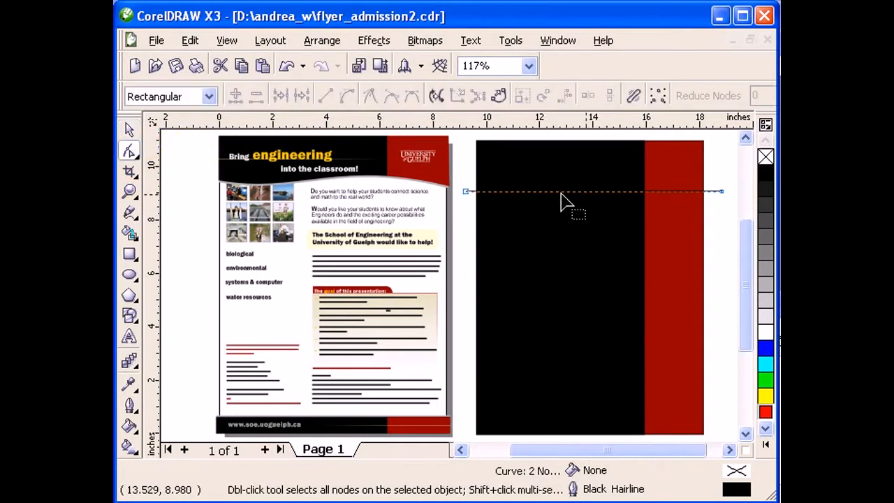
click(590, 192)
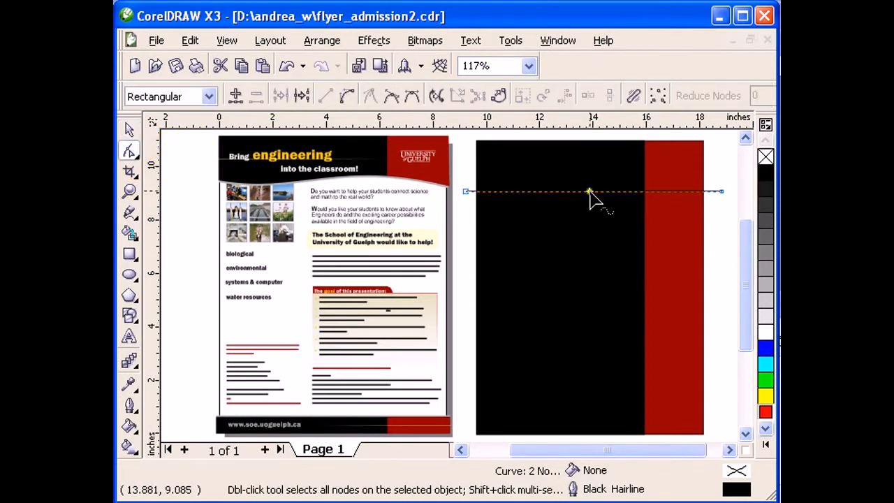
right_click(590, 199)
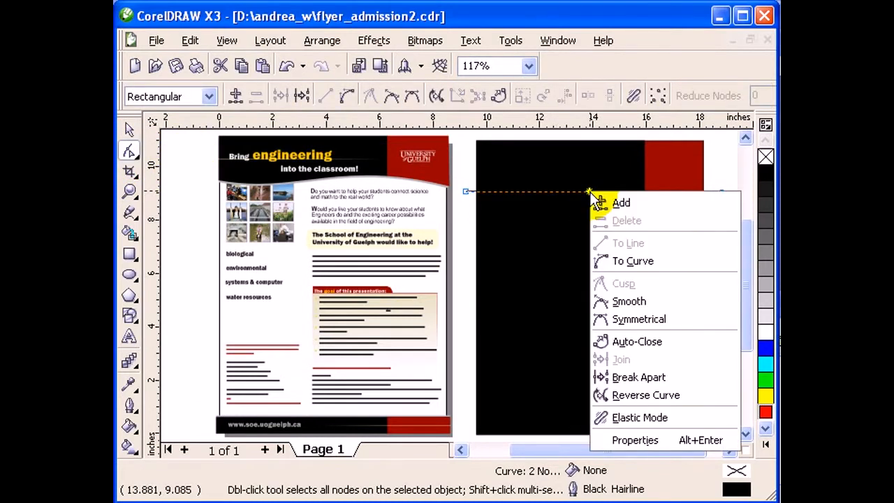
click(609, 261)
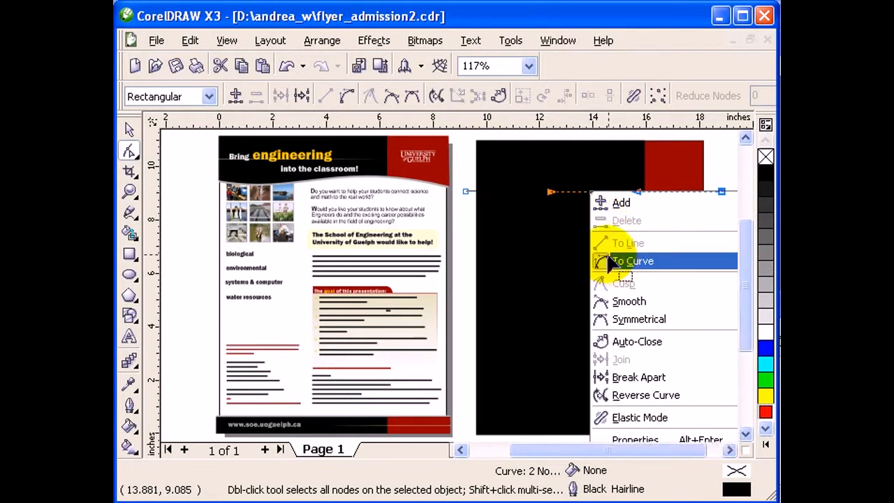
drag(552, 192, 552, 216)
drag(642, 196, 635, 162)
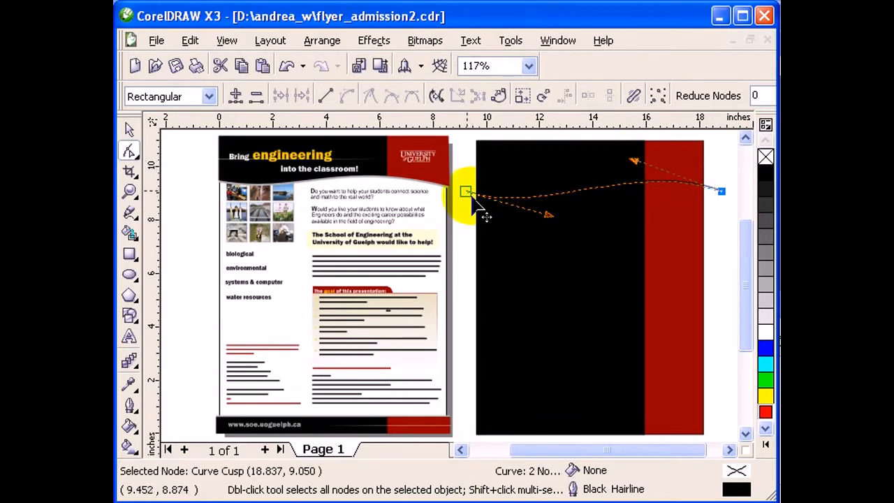
drag(467, 190, 470, 189)
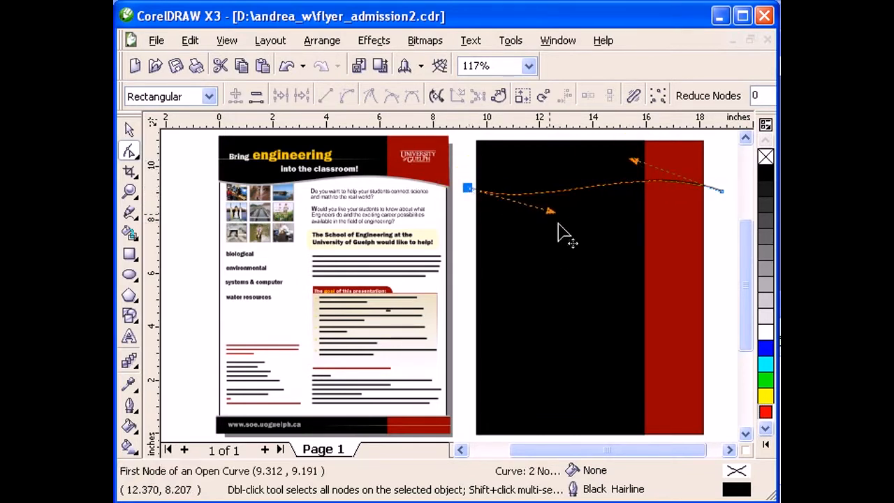
Step: Fine-tune the wave's curve handles and raise its left end slightly, making the curve about 9.49 by 0.55 inches overall
drag(551, 212, 556, 214)
drag(638, 165, 639, 155)
drag(468, 189, 469, 186)
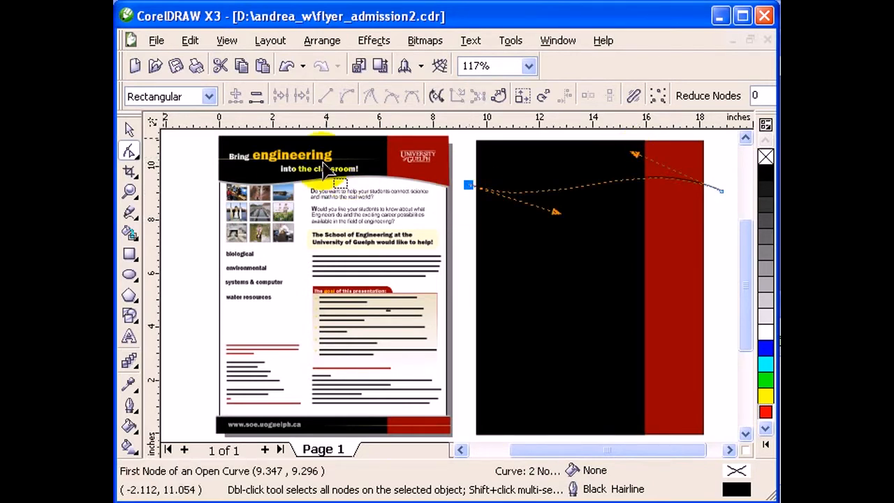
click(130, 130)
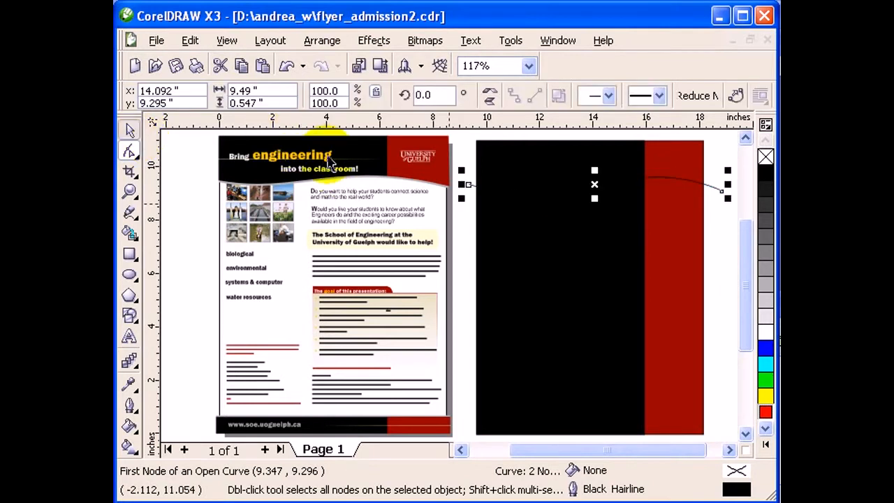
Step: Check in wireframe view how the wave crosses the outer edges of both rectangles, and return to Enhanced view
click(465, 236)
click(719, 190)
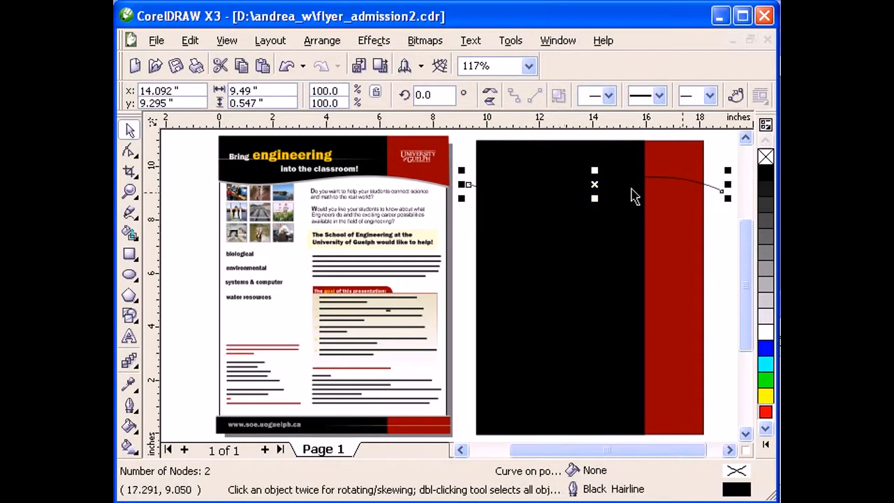
click(226, 40)
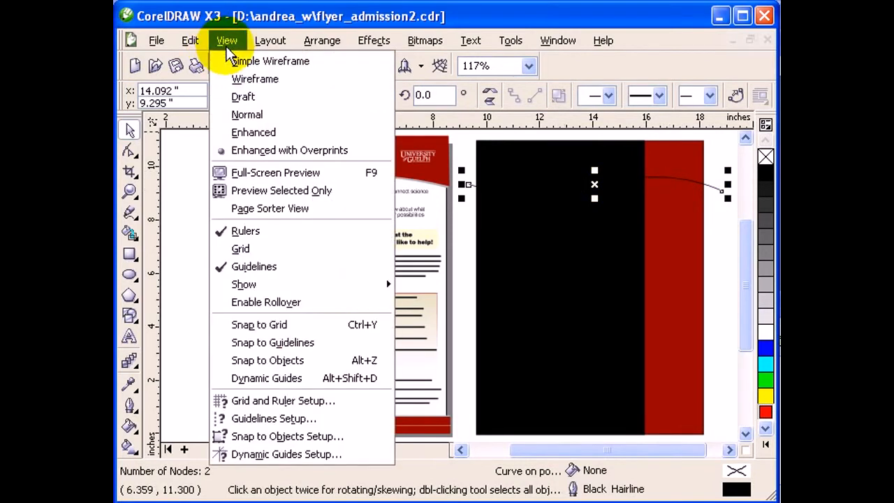
key(Return)
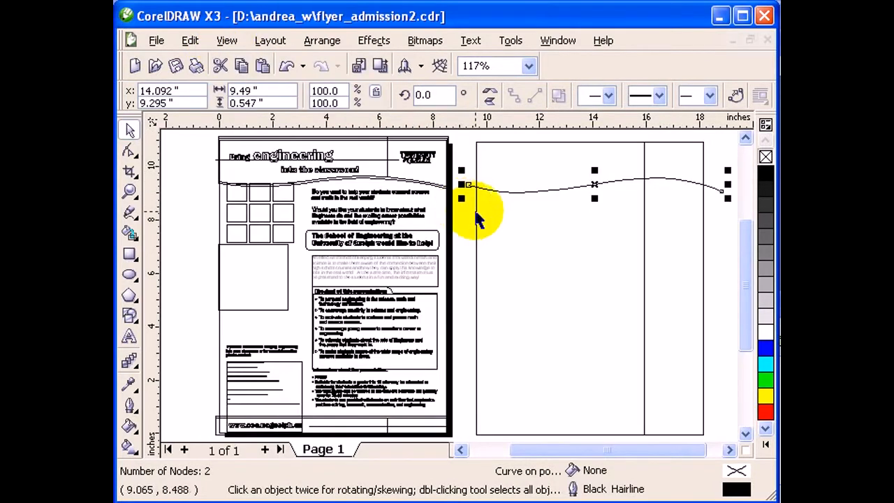
click(458, 211)
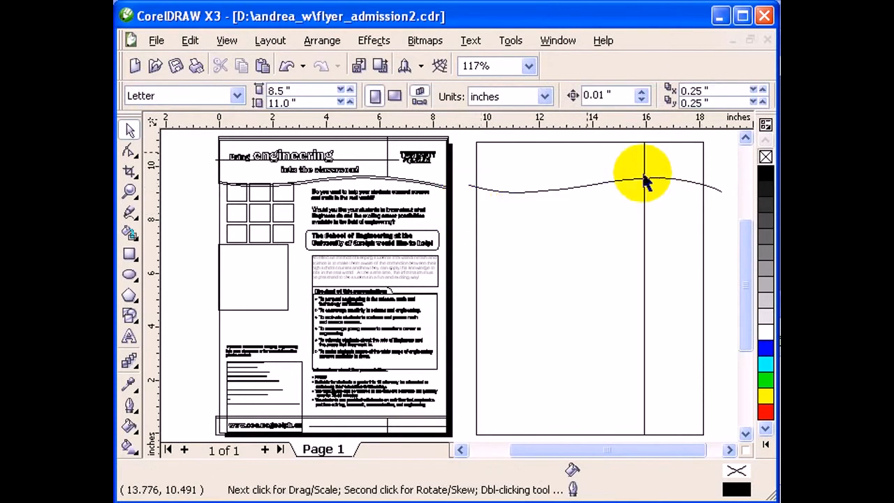
click(226, 40)
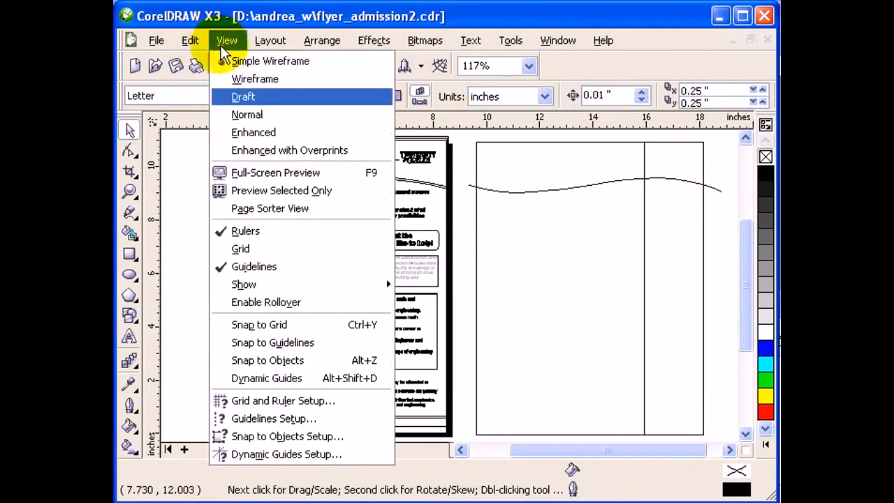
click(254, 133)
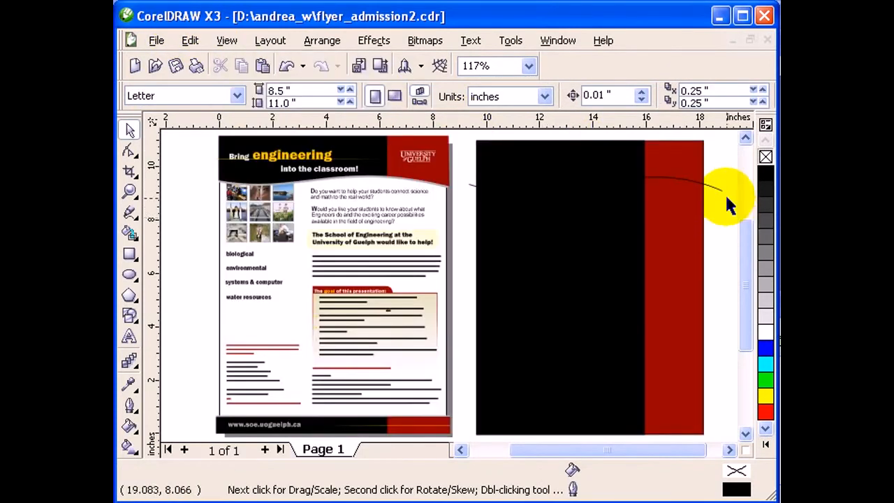
Step: Simplify the black and red rectangles with the wavy line, and delete the leftover line
click(711, 187)
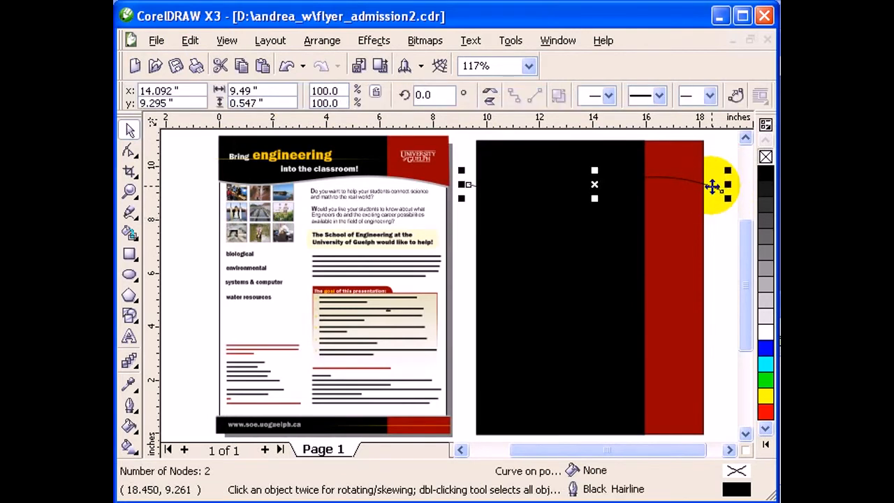
shift+click(631, 166)
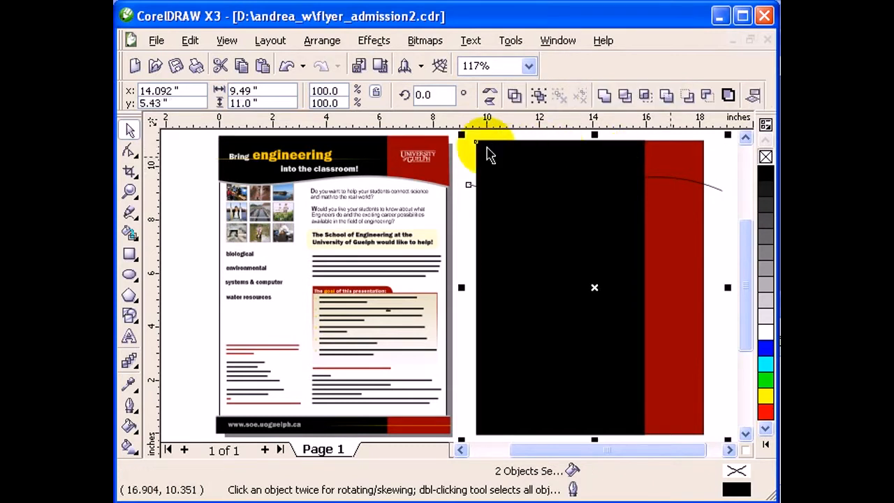
shift+click(683, 155)
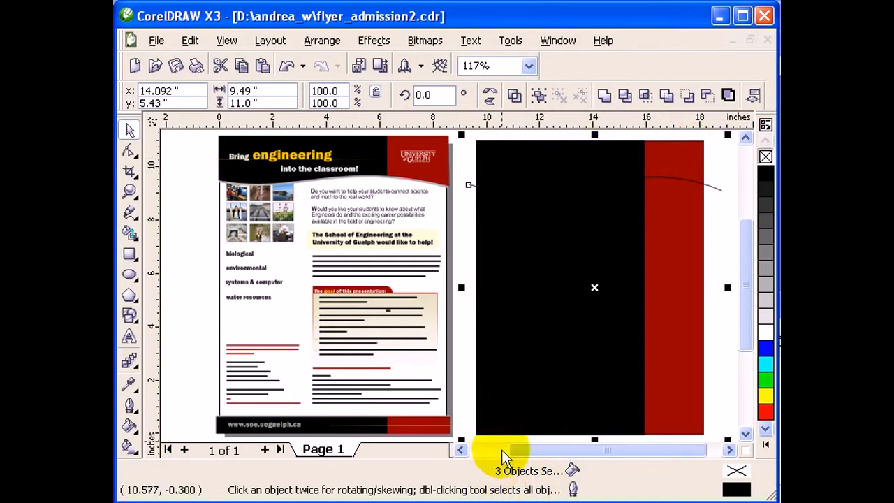
click(666, 95)
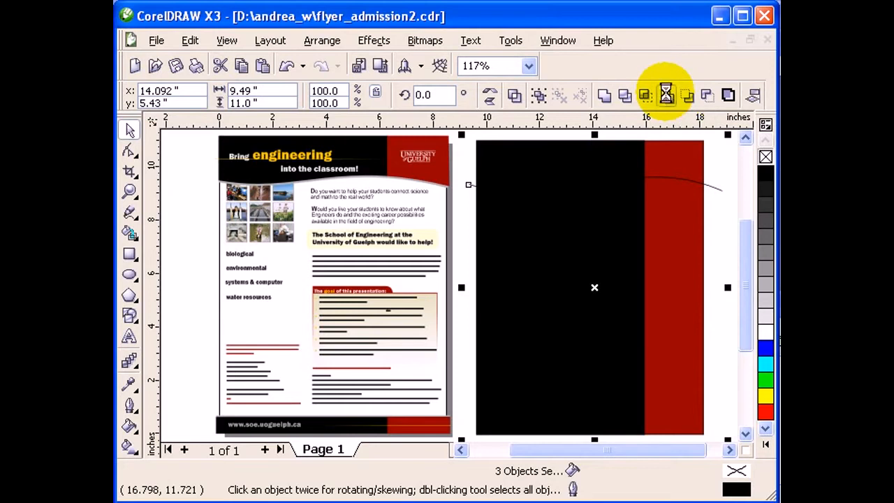
click(720, 166)
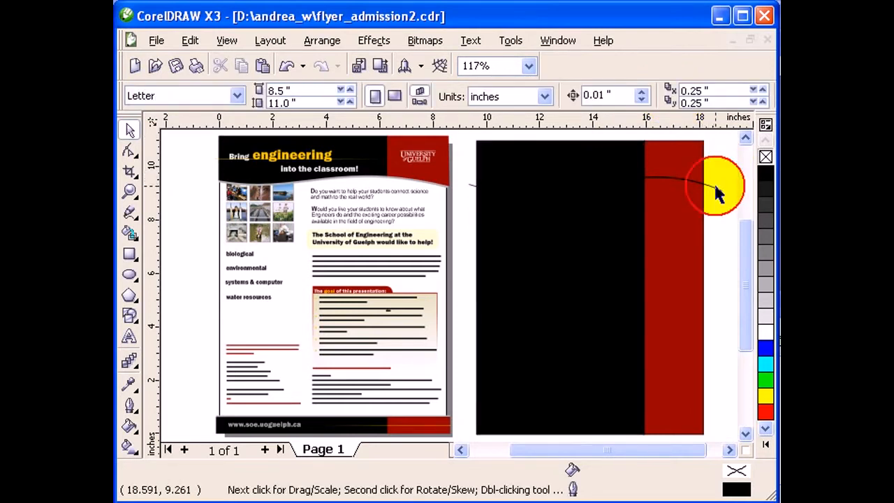
click(712, 188)
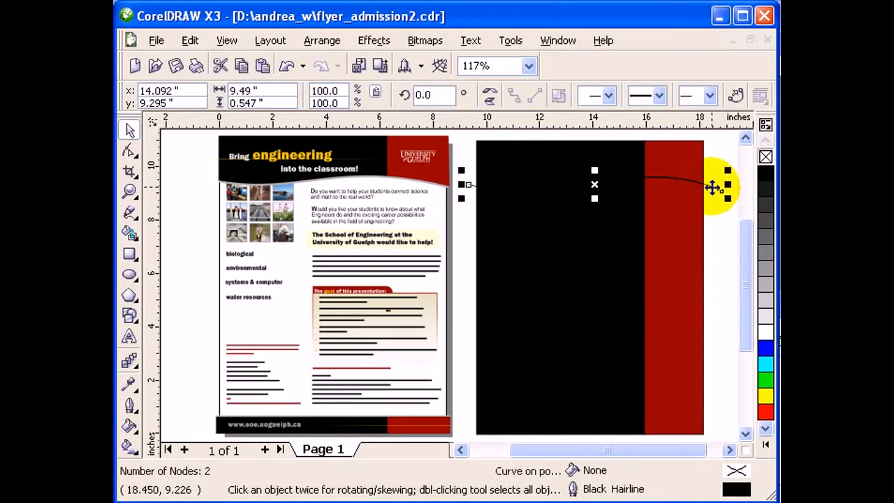
click(605, 180)
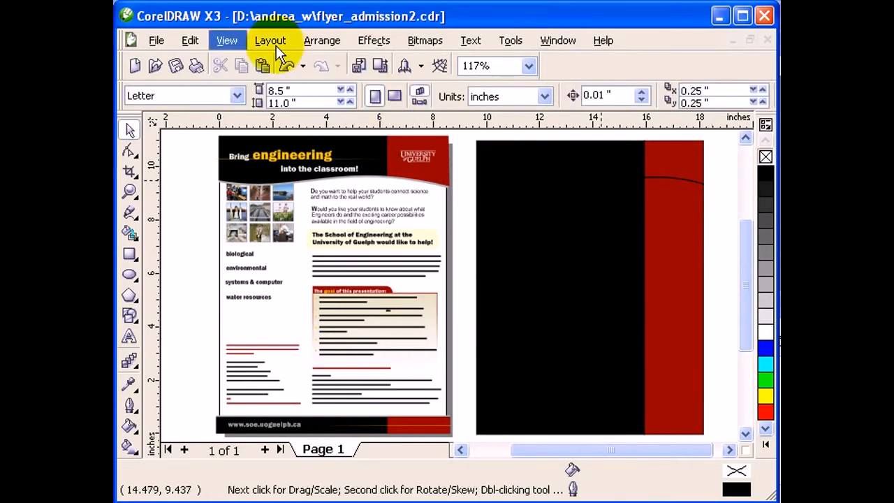
Step: Examine the wavy cut across both rectangles in Wireframe view, and return to Enhanced view
click(231, 41)
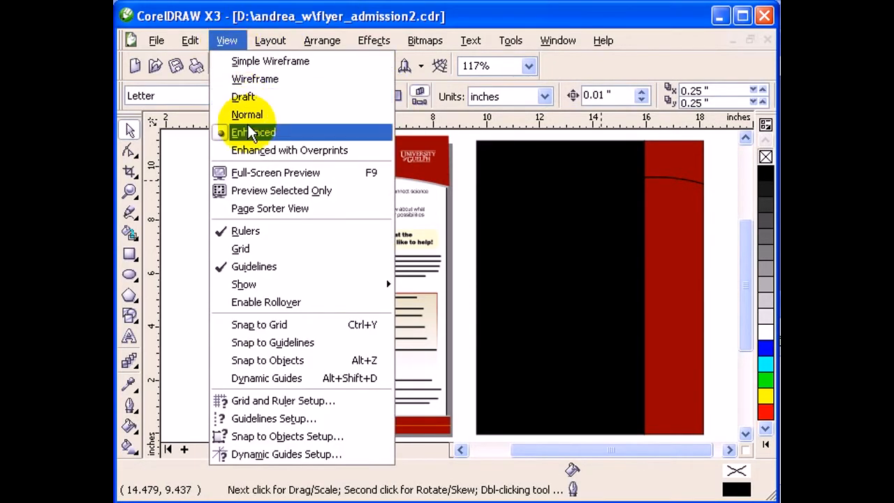
click(280, 79)
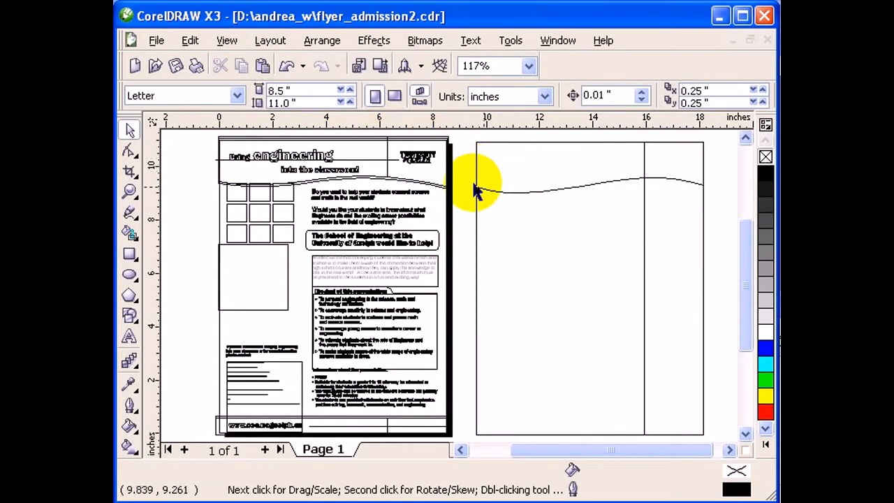
click(531, 187)
click(692, 180)
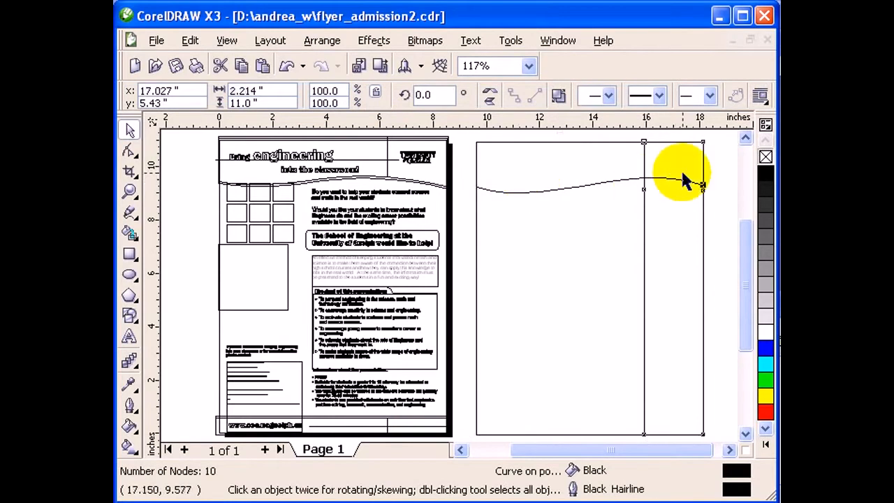
click(712, 166)
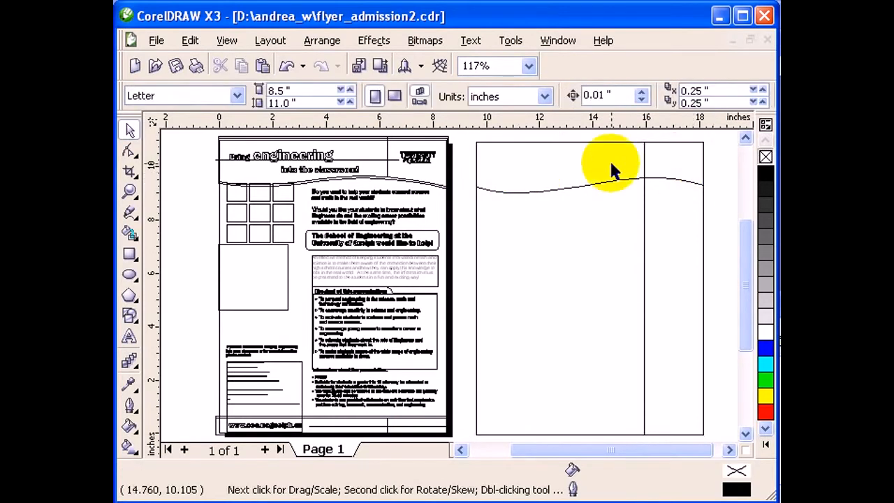
click(224, 42)
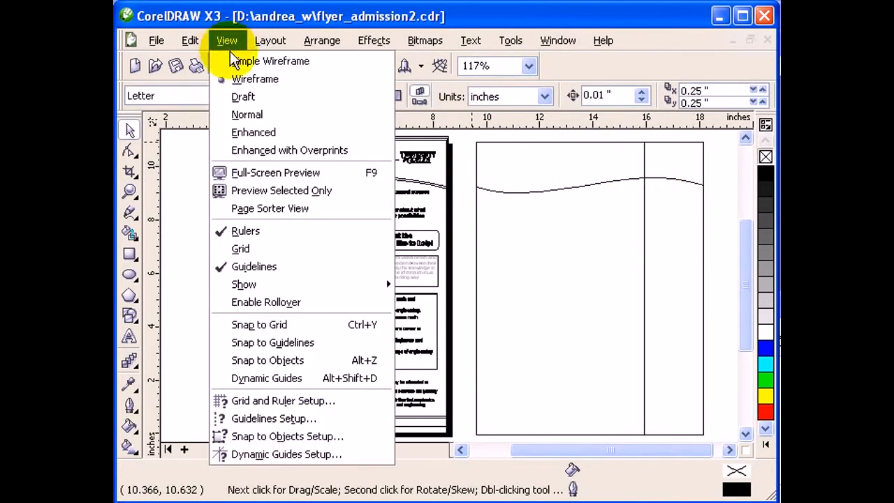
click(238, 132)
Step: Break the black curve and the red curve apart into separate pieces above and below the wavy cut
click(487, 175)
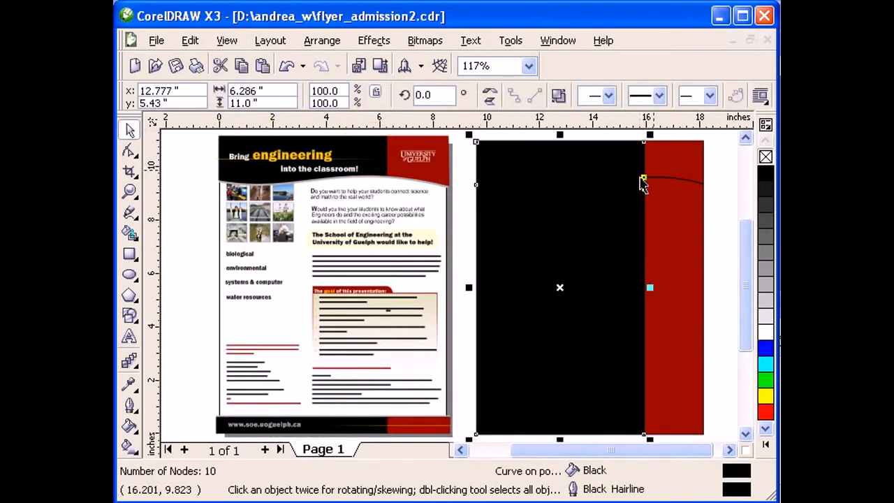
click(674, 173)
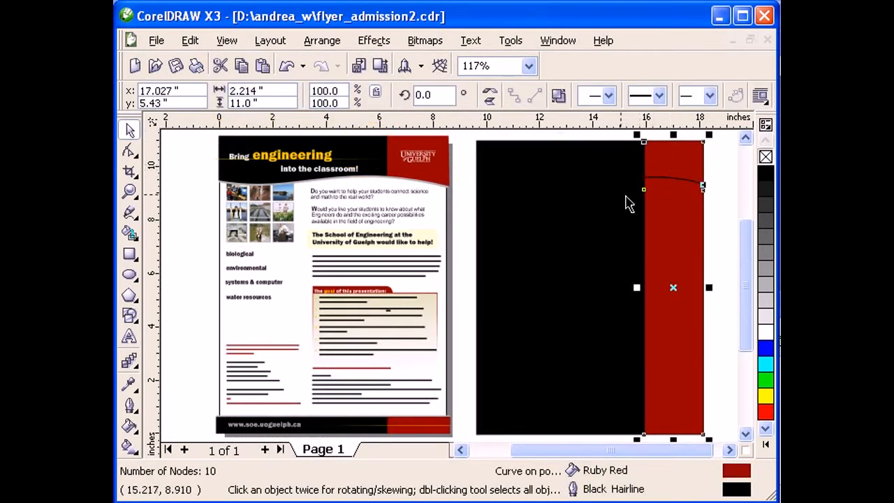
click(587, 162)
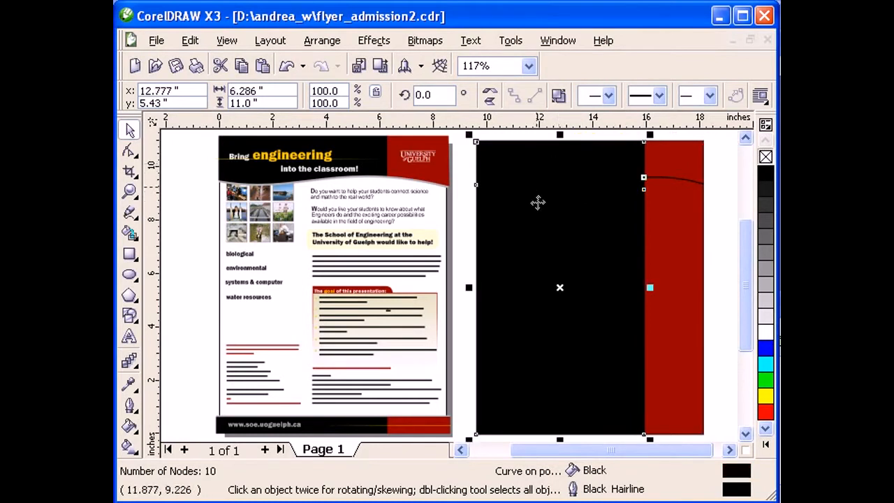
click(318, 41)
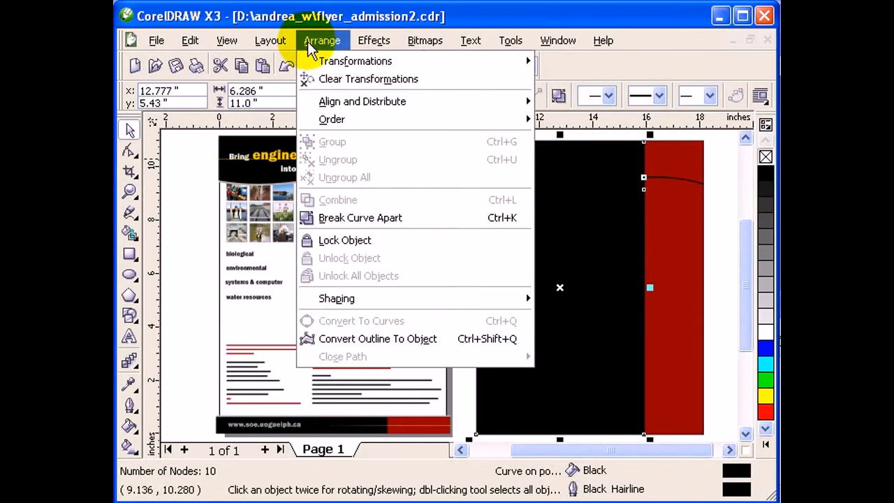
click(359, 217)
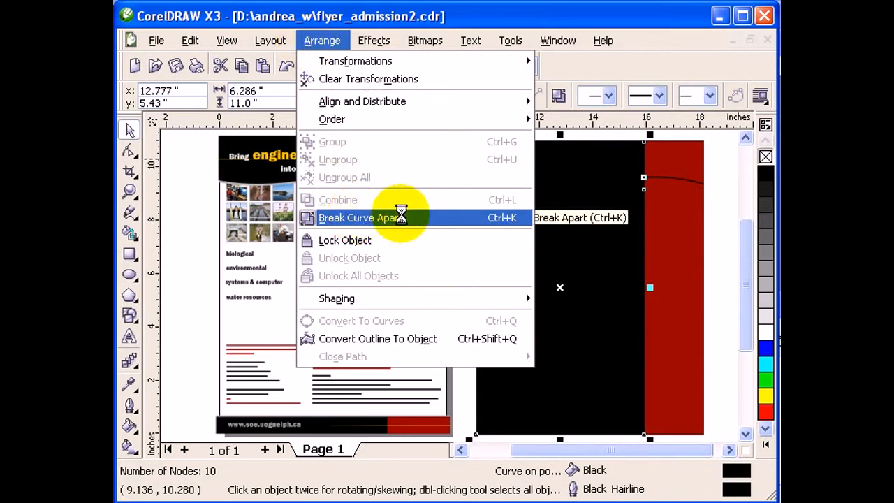
click(709, 189)
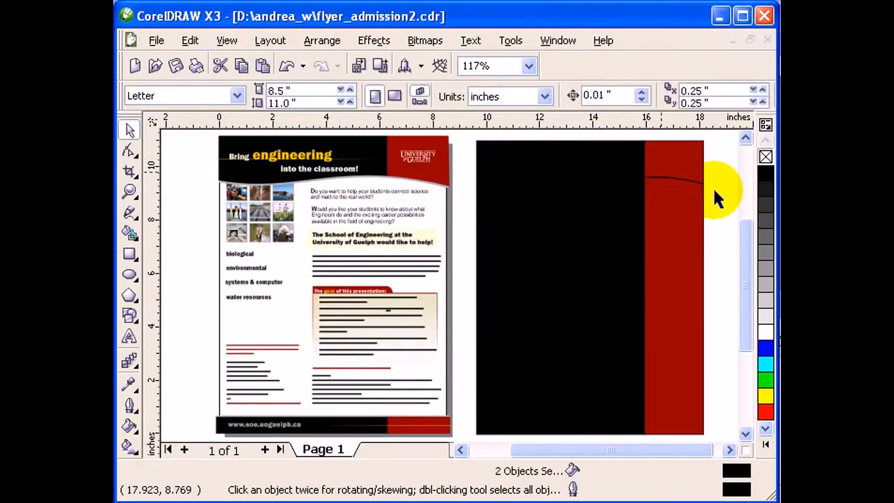
drag(609, 169, 572, 162)
key(ctrl+z)
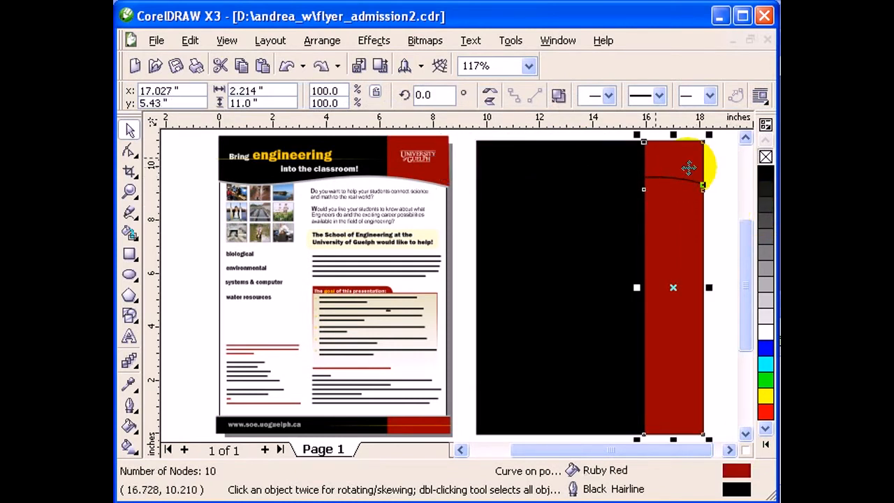
click(324, 41)
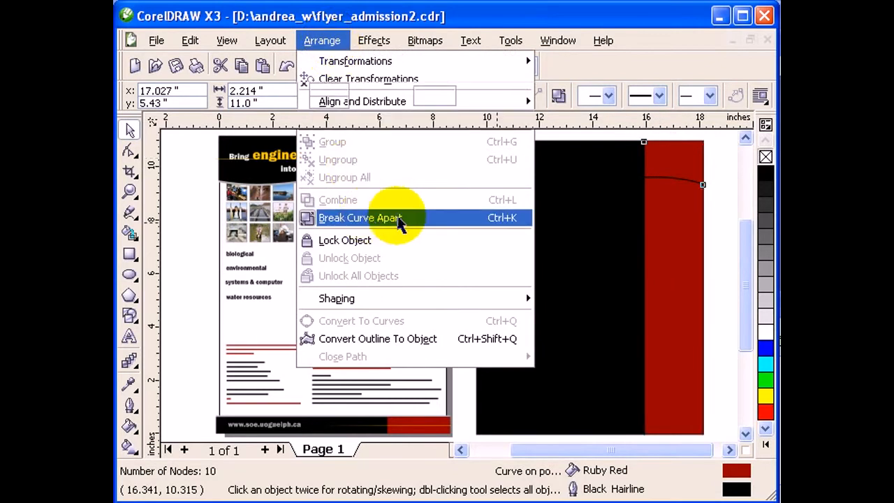
click(380, 218)
Step: Delete the red and black pieces below the wavy cut
click(681, 213)
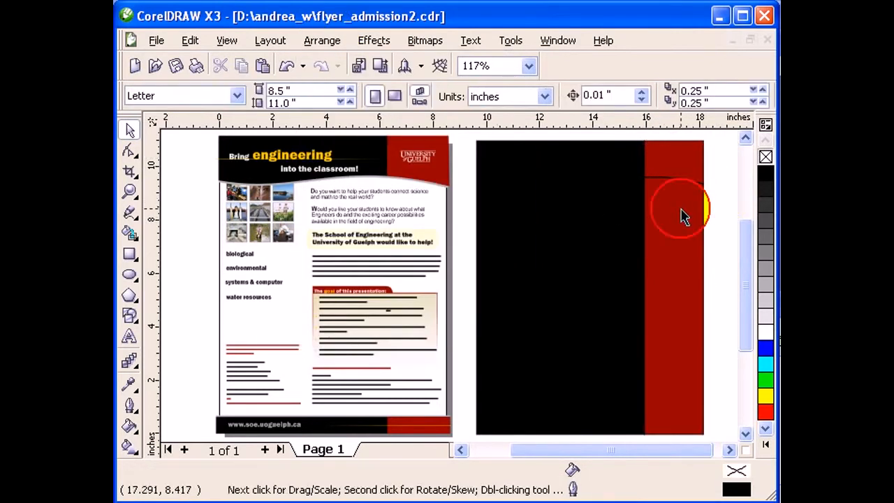
key(Delete)
click(609, 234)
key(Delete)
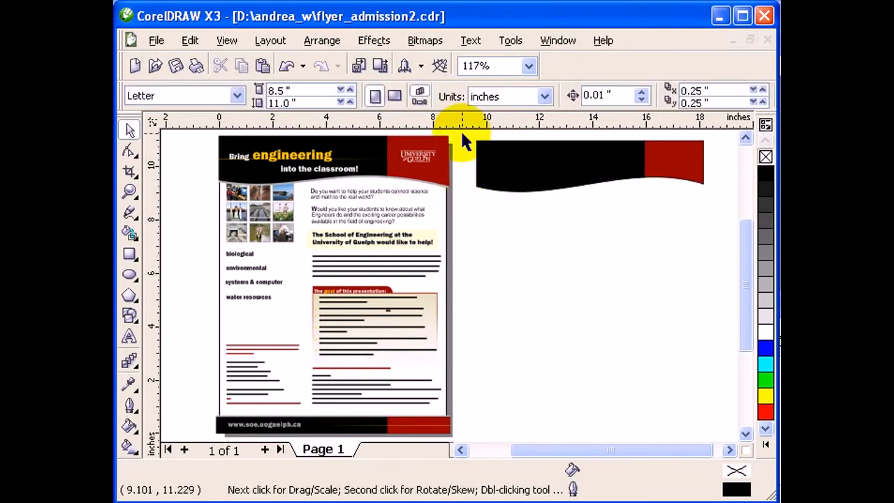
Step: Remove the outlines from the remaining black and red header pieces
mouse_move(461, 133)
mouse_down()
mouse_move(577, 188)
mouse_move(706, 226)
mouse_up()
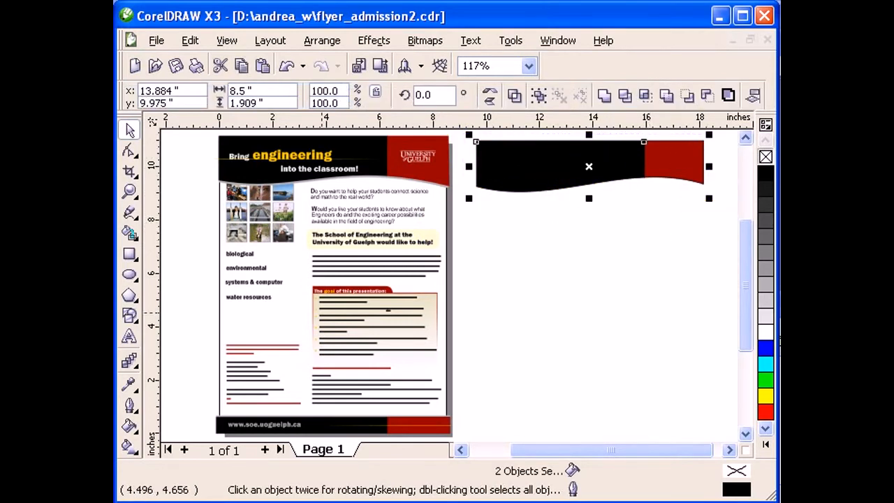
click(130, 407)
click(205, 410)
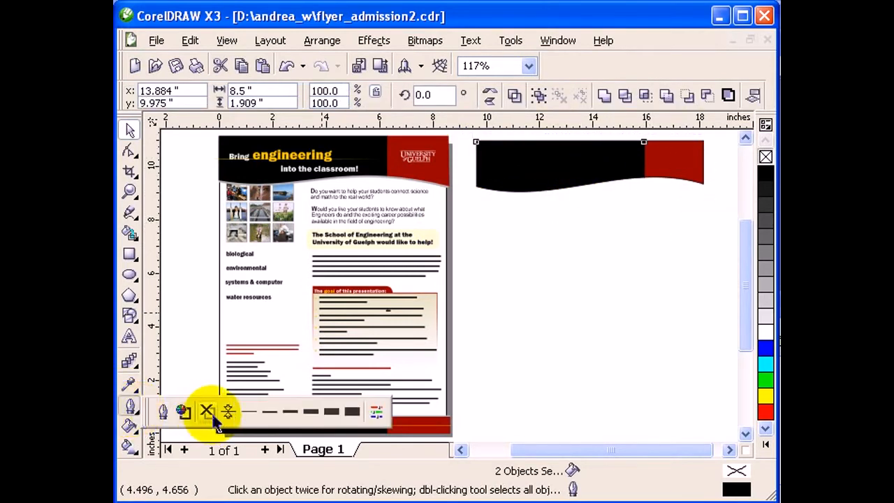
click(599, 276)
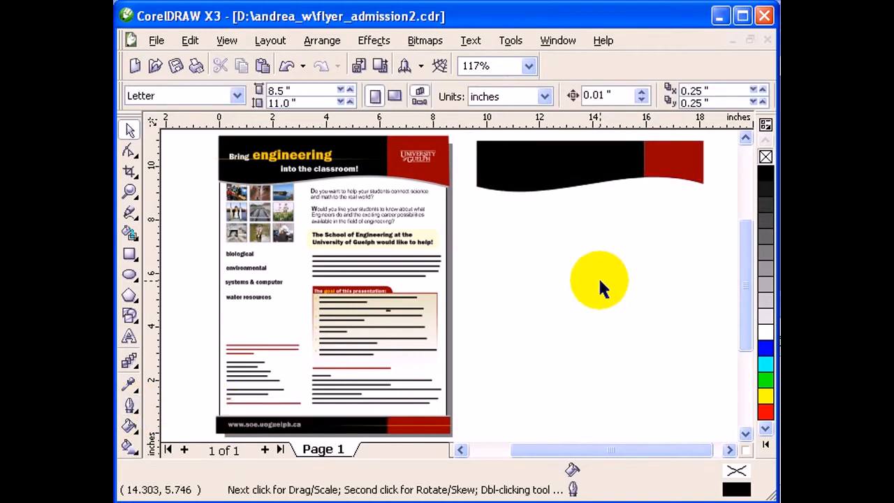
Step: Duplicate the black and red header pieces just below the originals and fill the copies with 30% Black
click(130, 192)
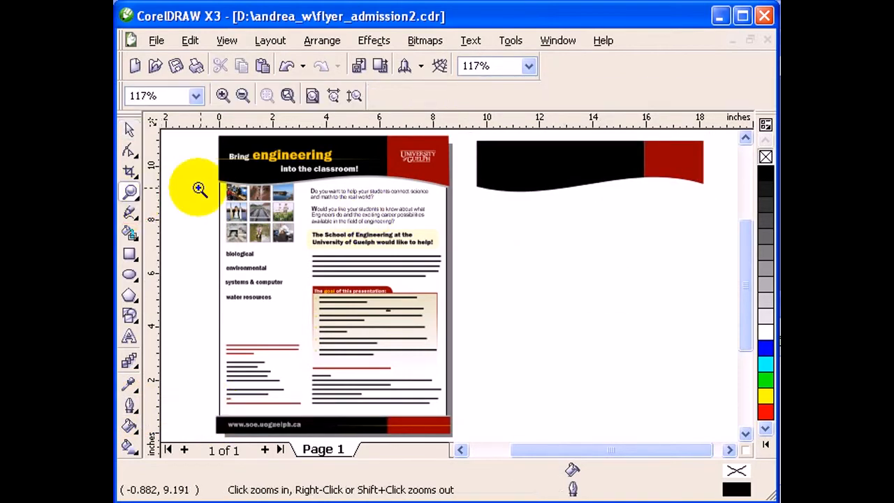
drag(203, 166, 283, 207)
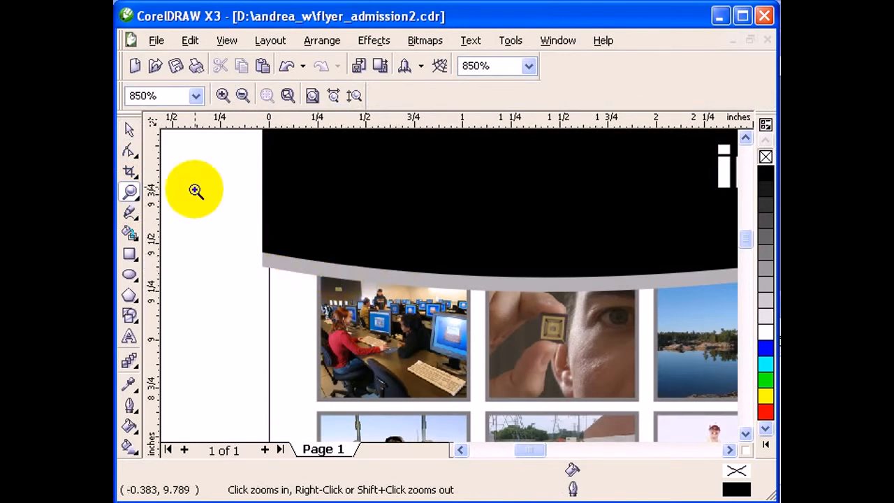
click(130, 130)
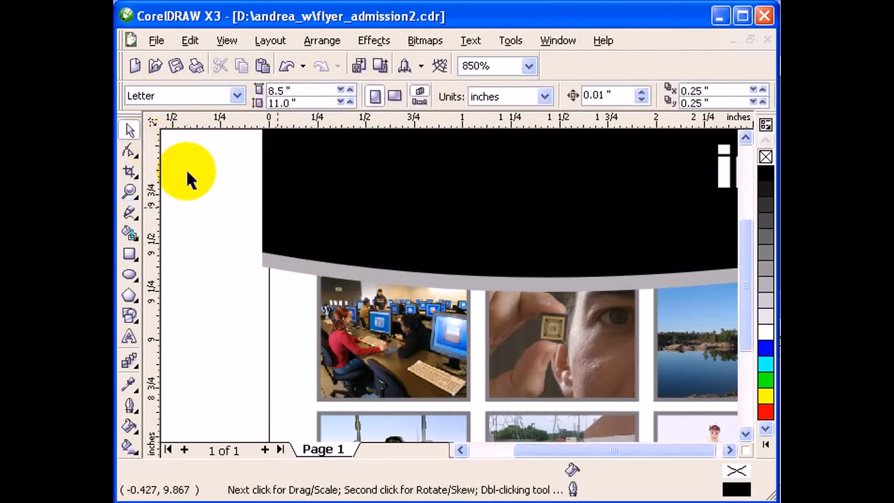
key(F3)
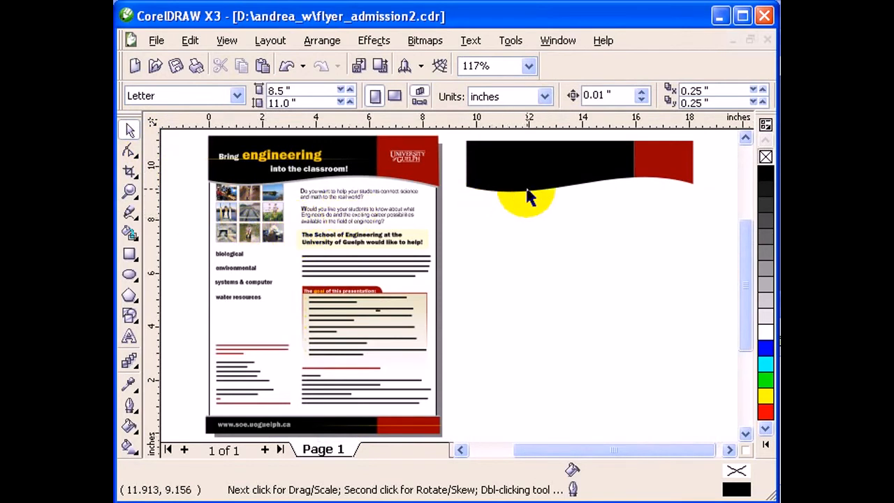
click(516, 188)
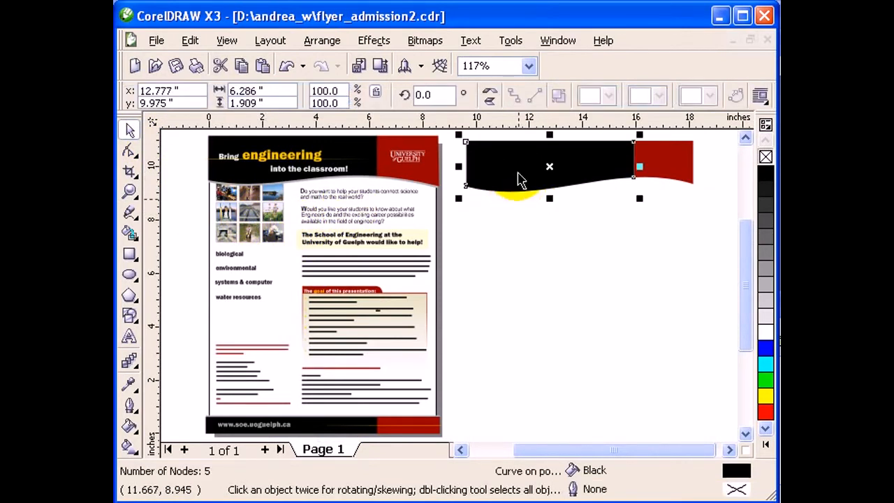
shift+click(669, 165)
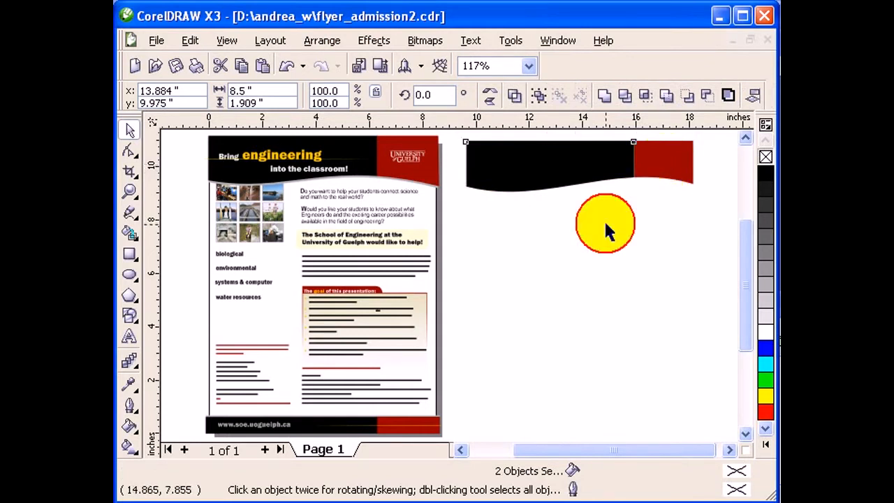
drag(589, 194, 697, 220)
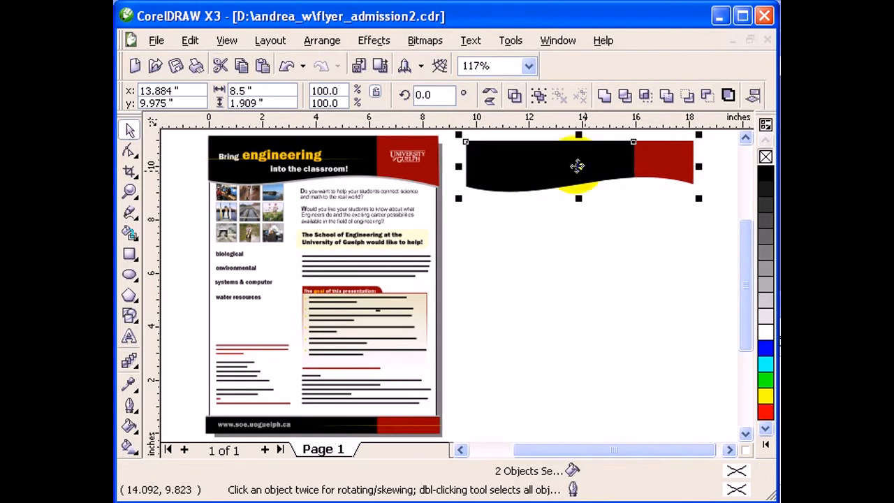
drag(582, 169, 585, 227)
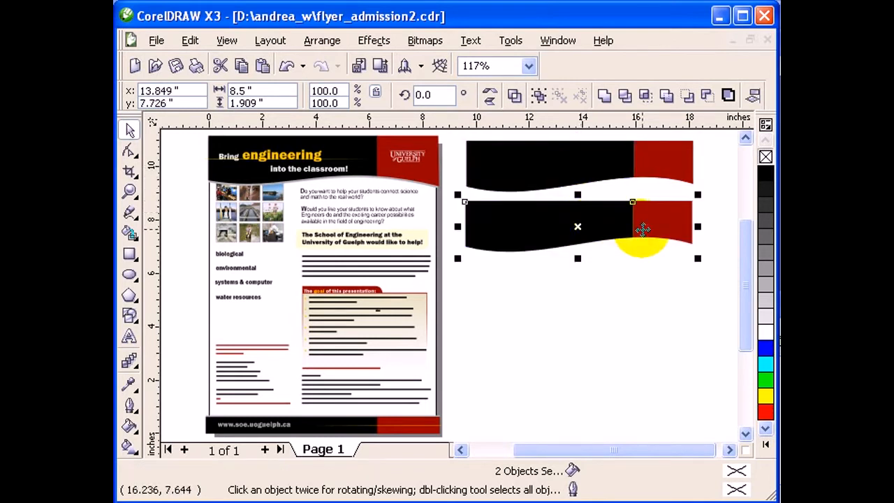
click(767, 290)
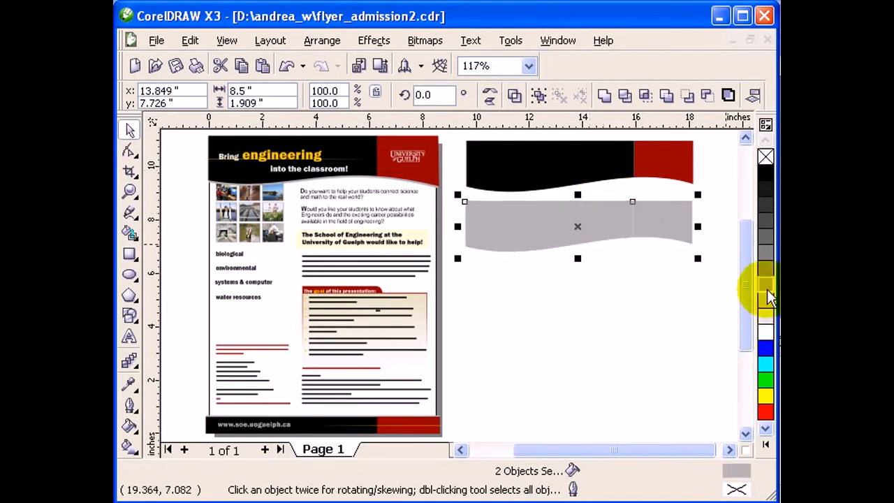
click(690, 296)
Step: Examine the seam between the two grey copies up close, and return to the full view
click(129, 190)
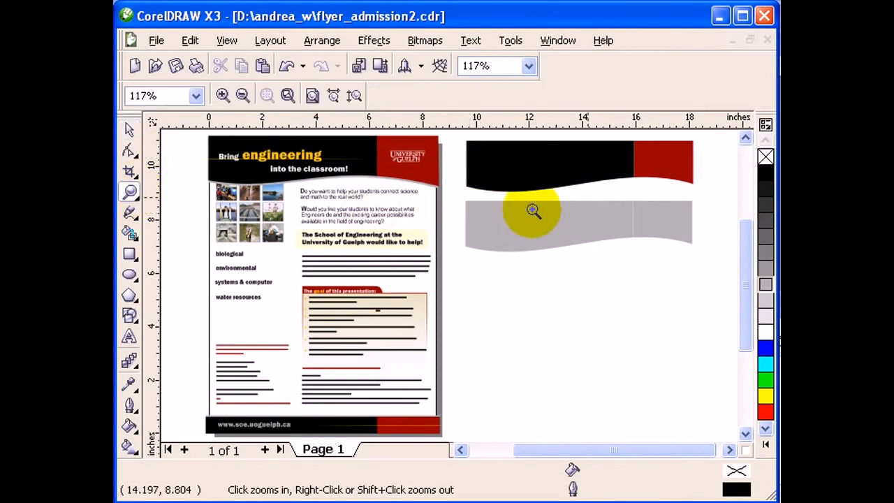
drag(593, 183, 692, 253)
drag(358, 198, 427, 222)
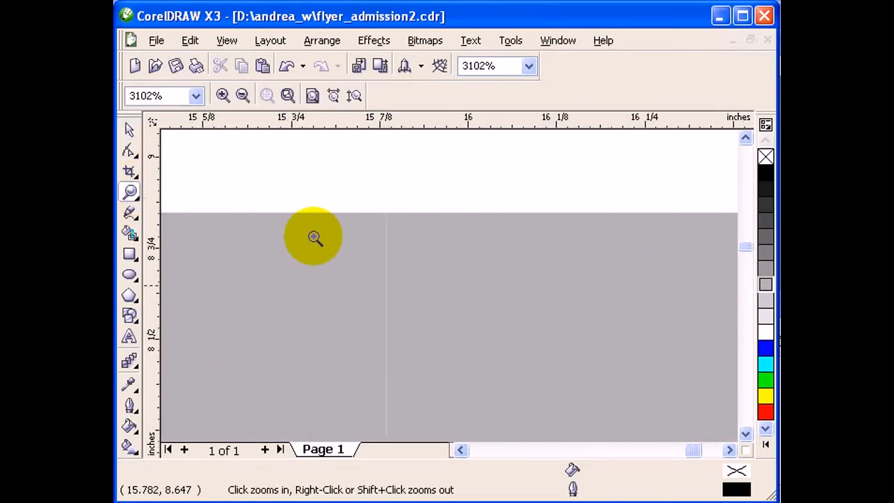
right_click(314, 236)
right_click(450, 286)
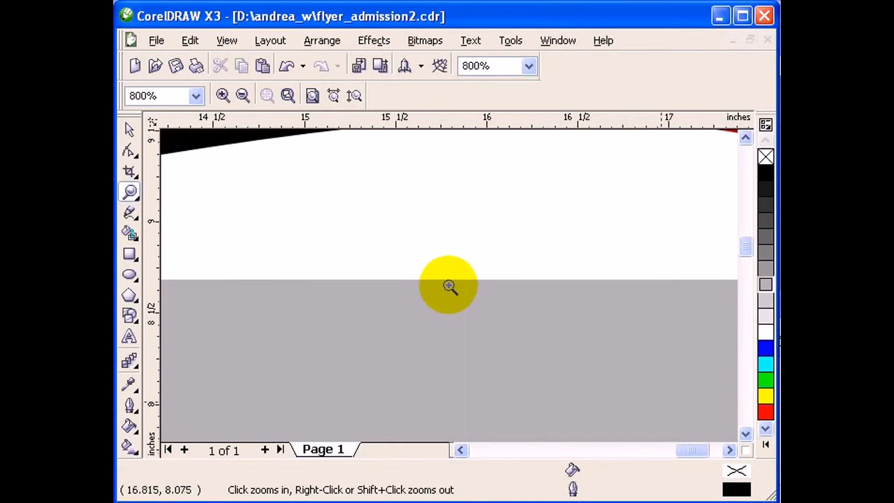
click(746, 433)
click(745, 433)
key(F4)
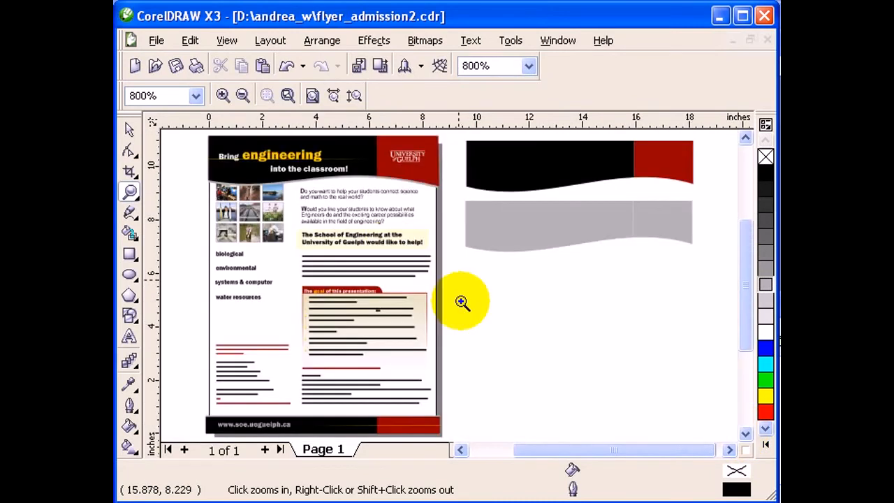
Step: Weld the two grey pieces into a single shape
click(130, 129)
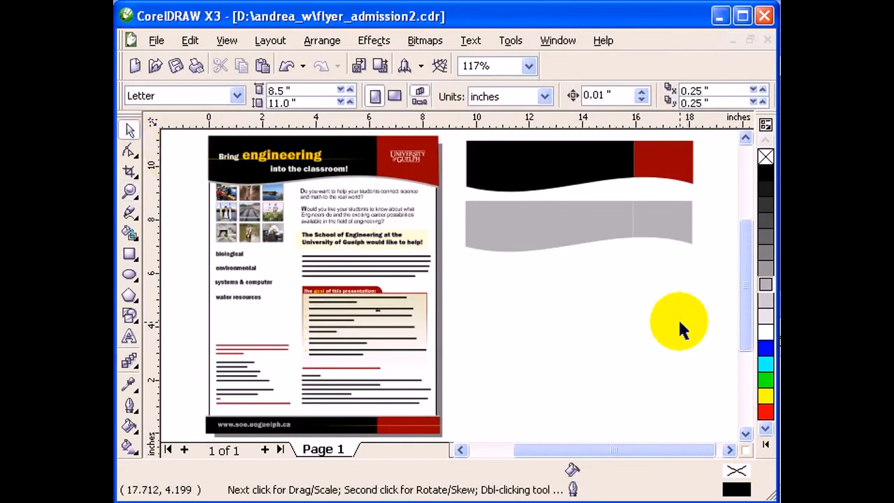
click(539, 240)
shift+click(667, 227)
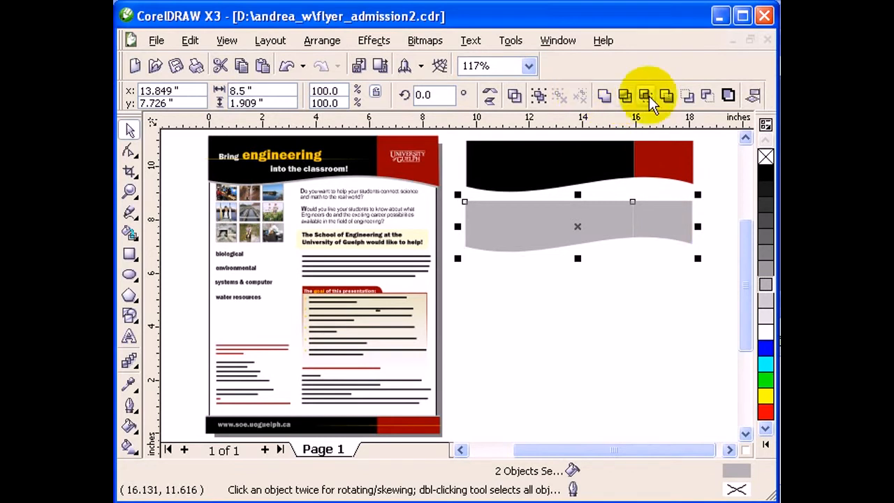
click(604, 98)
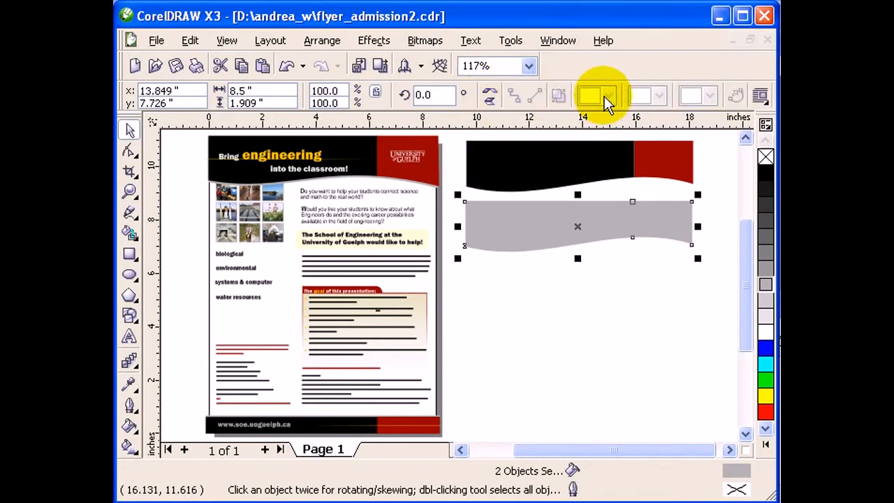
click(638, 310)
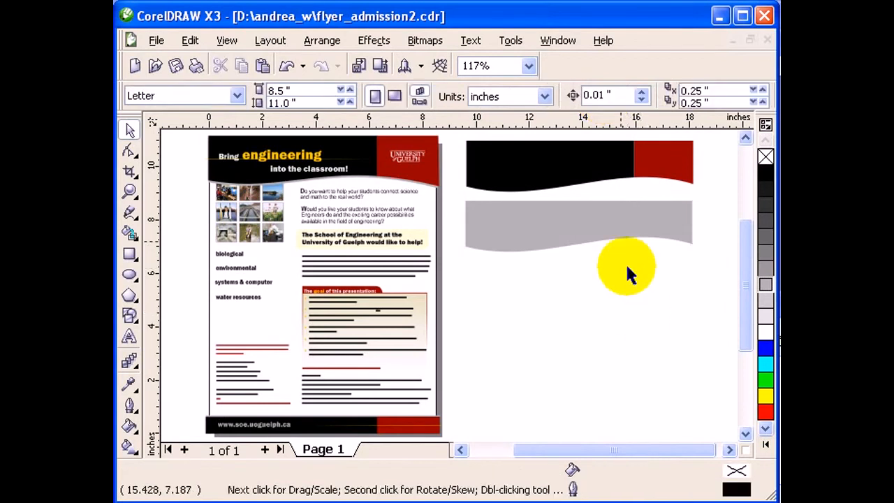
Step: Place the grey shape over the new header, about 0.1 inch lower, and send it to the back of the layer
click(620, 236)
drag(580, 229, 597, 172)
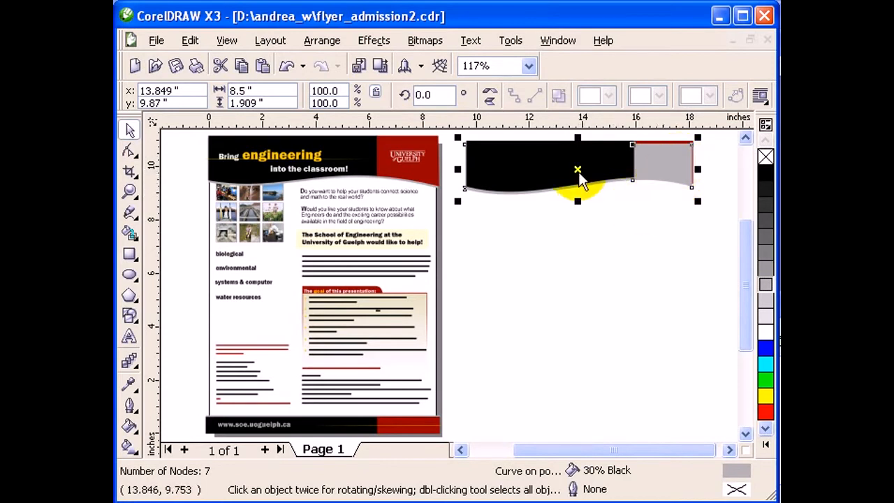
click(324, 40)
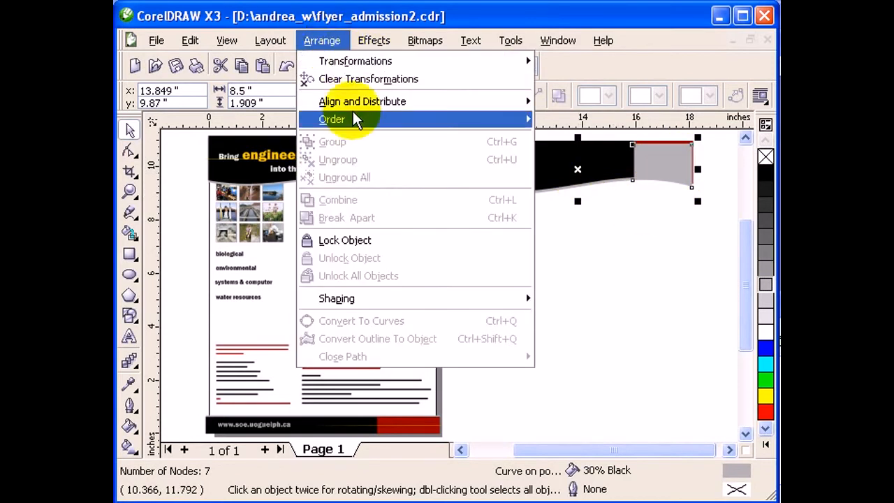
mouse_move(358, 122)
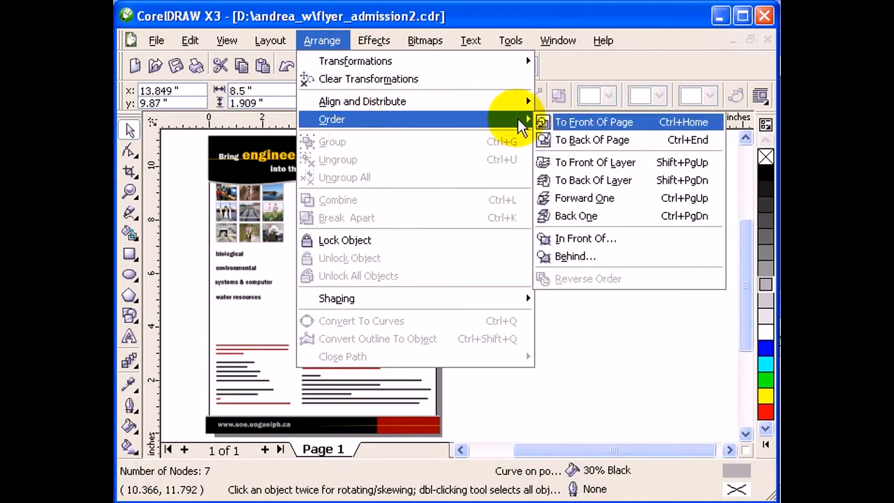
click(604, 181)
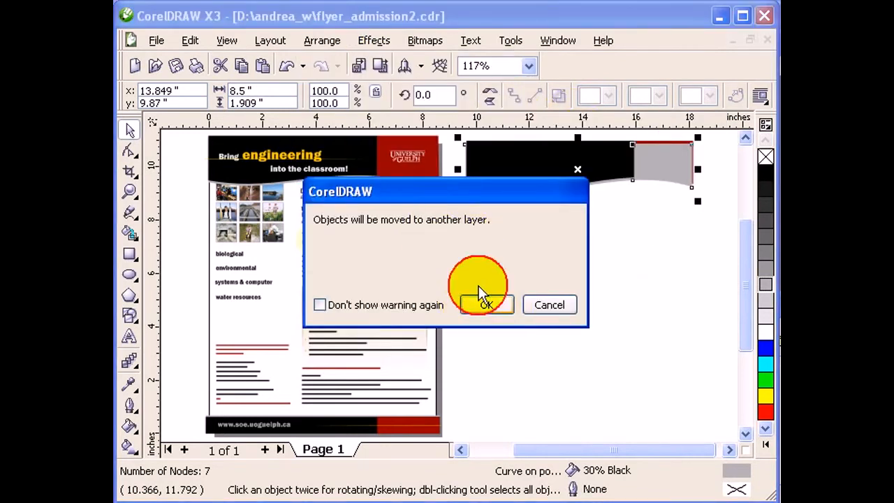
click(487, 305)
click(636, 315)
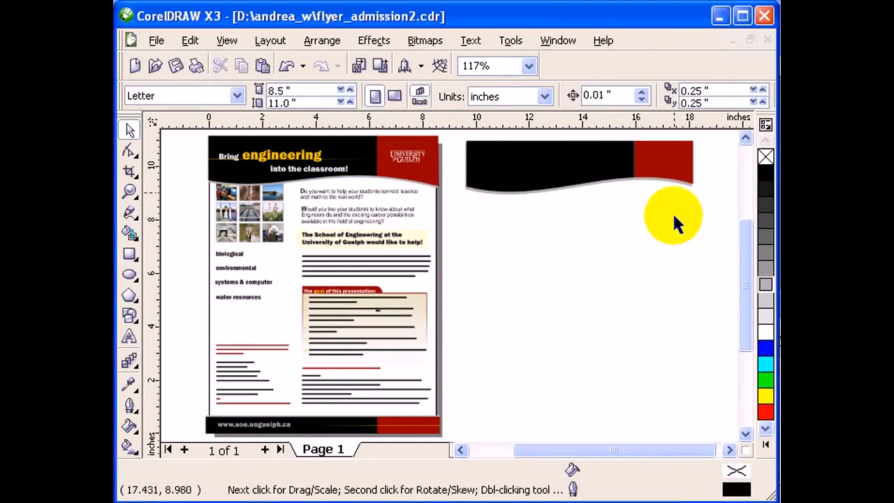
click(675, 188)
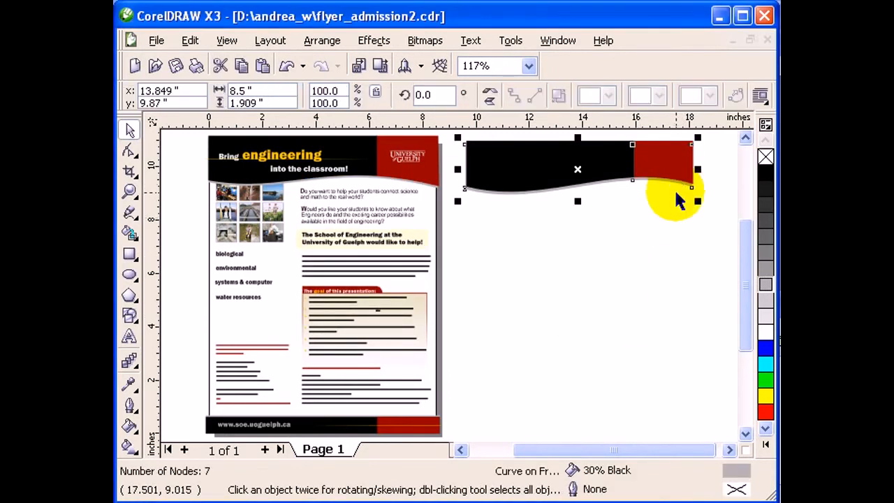
click(657, 234)
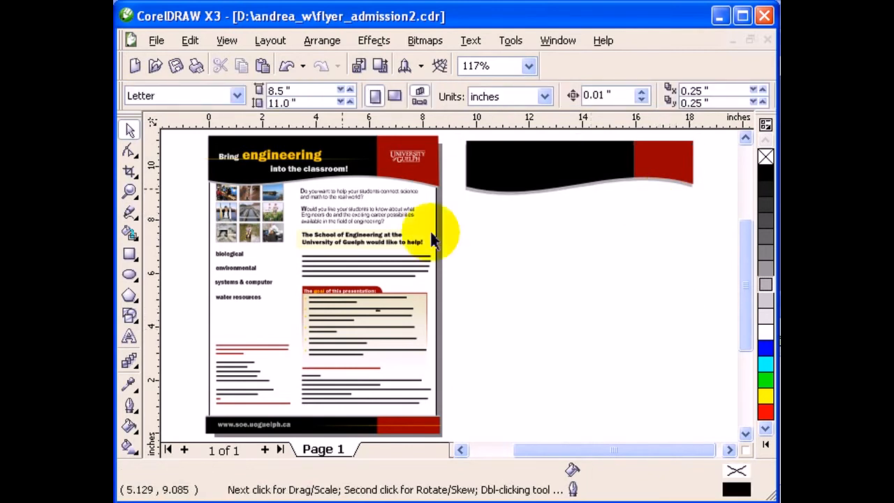
Step: Copy the headline "Bring engineering into the classroom!" straight across onto the black section of the new header
drag(174, 134, 355, 187)
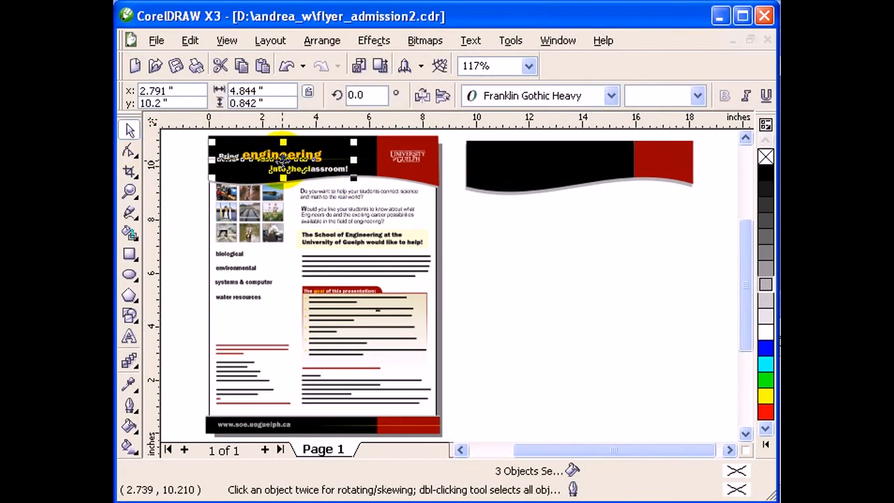
drag(283, 158, 537, 175)
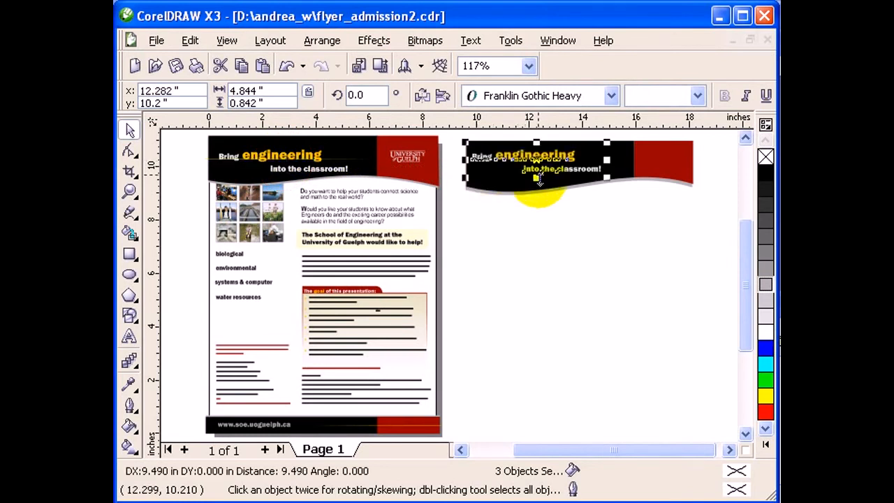
click(562, 252)
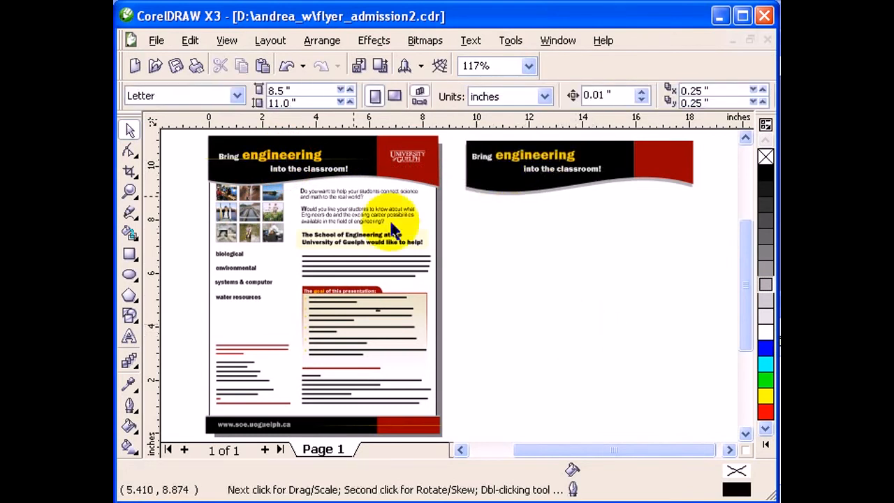
Step: Copy the University of Guelph logo straight across onto the red section of the new header
click(417, 169)
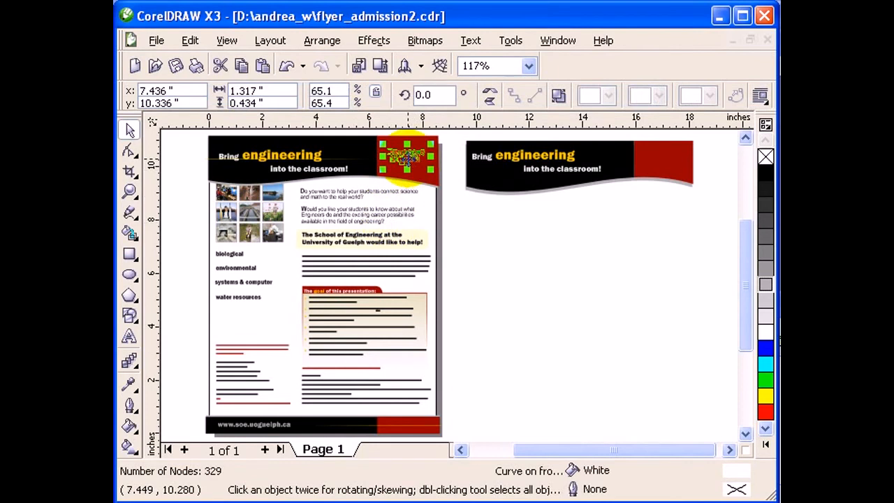
drag(408, 158, 663, 174)
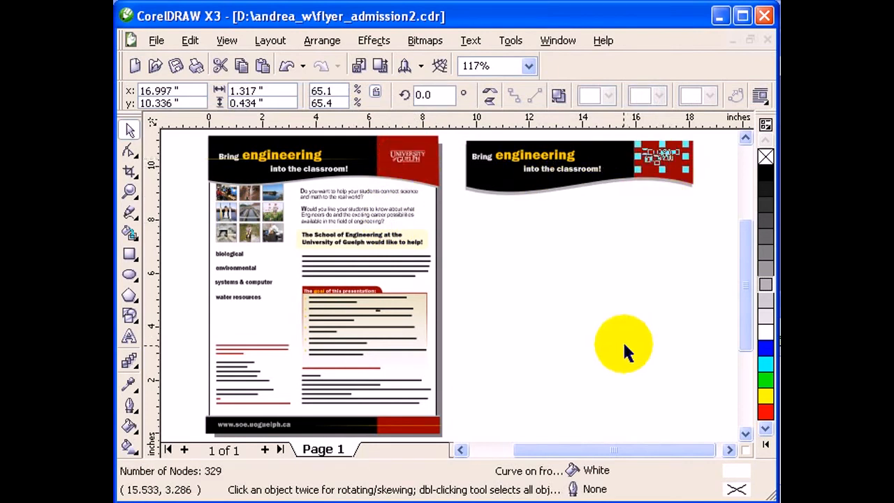
key(ctrl+z)
Step: Bring the copied logo hidden behind the red section to the front of the page
click(659, 157)
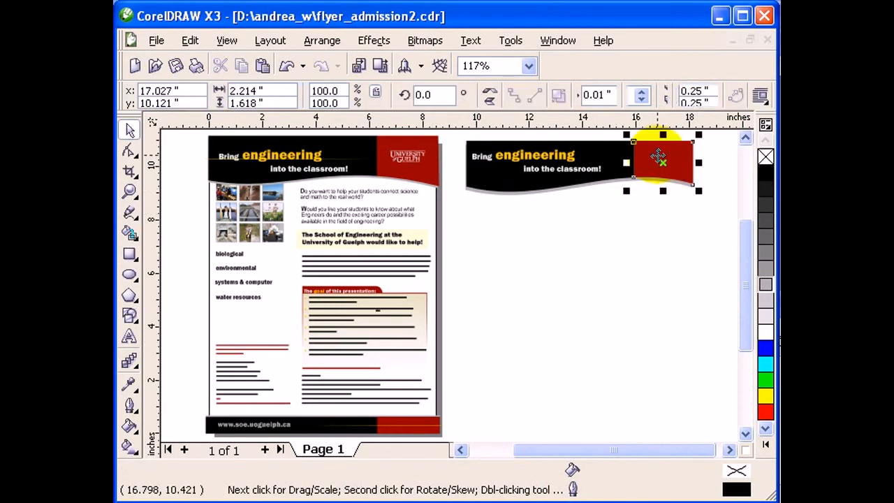
click(713, 143)
drag(719, 133, 637, 210)
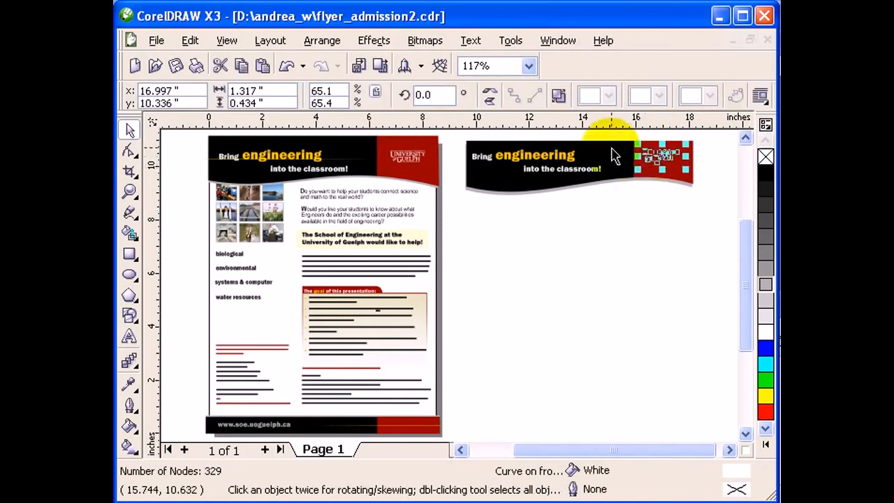
click(332, 40)
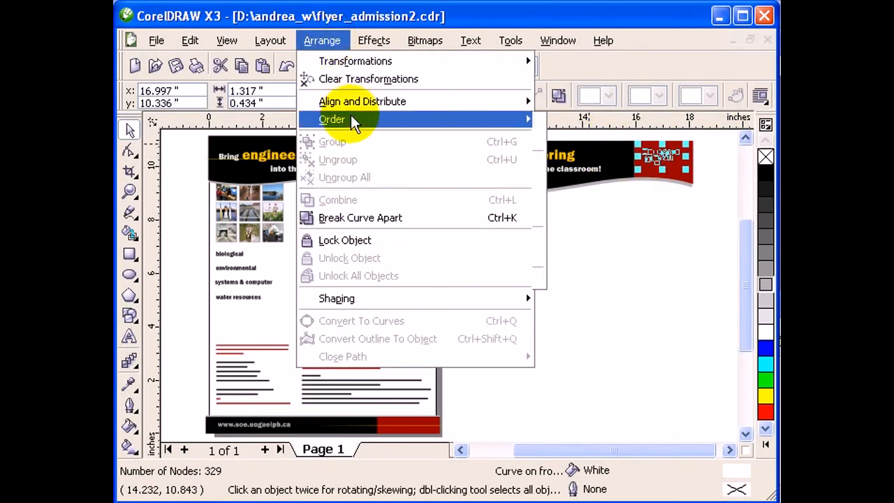
mouse_move(356, 122)
click(571, 127)
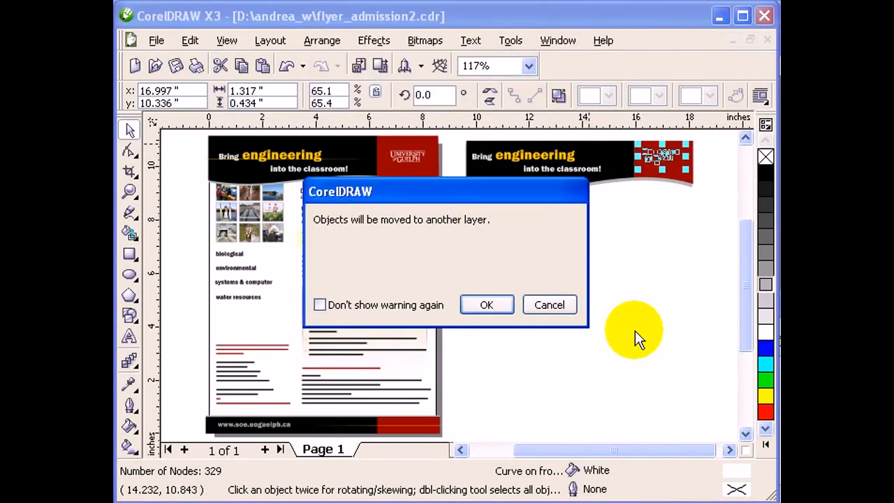
click(487, 305)
click(667, 299)
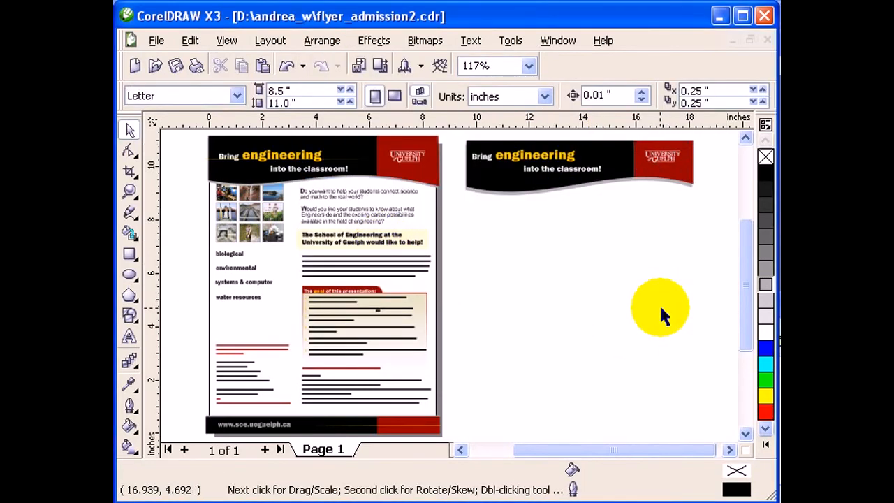
Step: Copy the thin yellow line straight across onto the new header and align its start with the black section's left edge
click(212, 163)
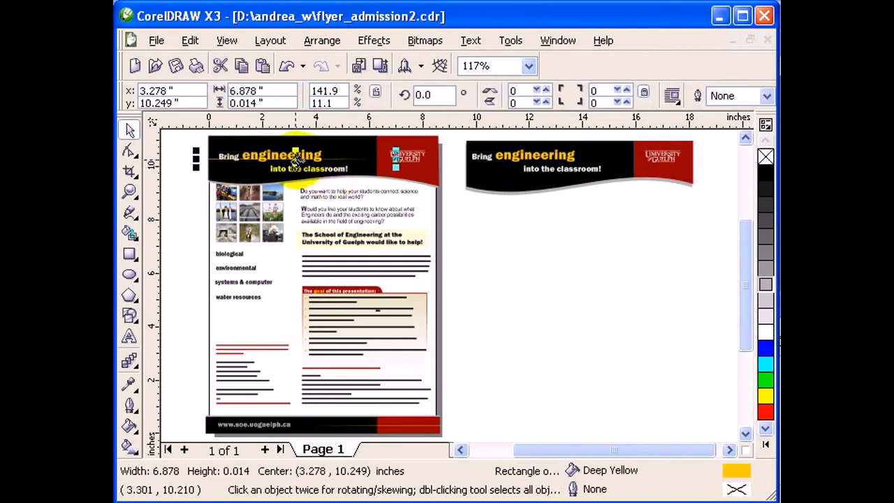
drag(295, 169, 529, 171)
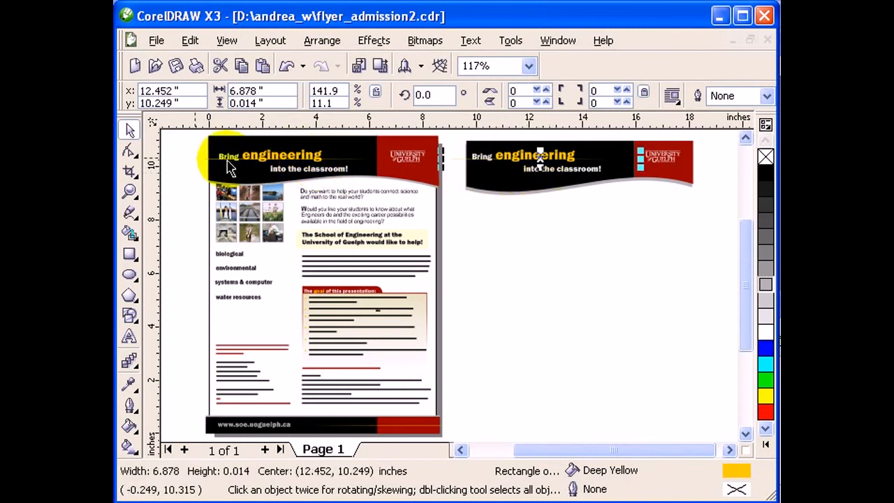
click(129, 190)
drag(475, 150, 536, 195)
click(129, 133)
drag(241, 226, 302, 233)
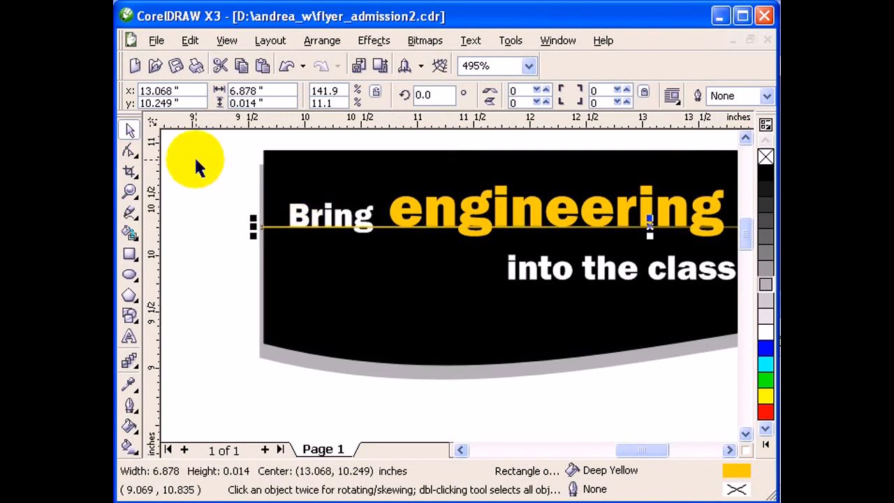
click(194, 155)
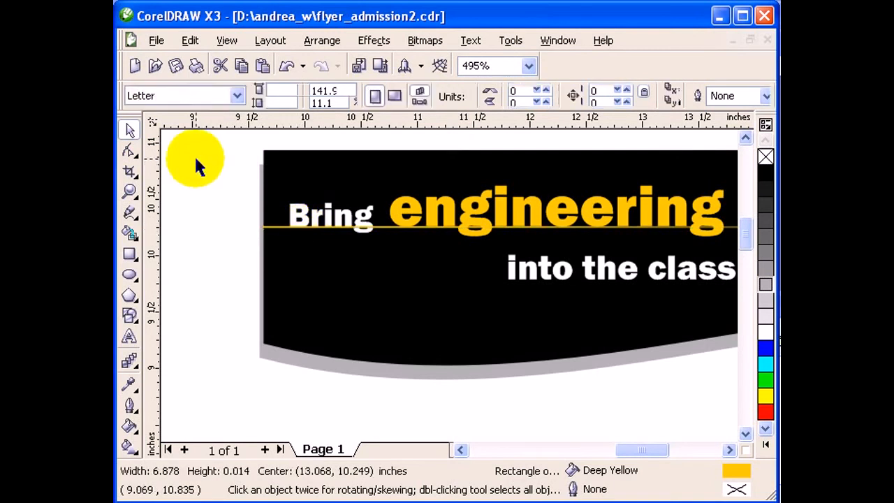
Step: Narrow the grey shape from its left side to about 8.47 inches wide, flush with the black section's left edge
click(273, 339)
click(225, 311)
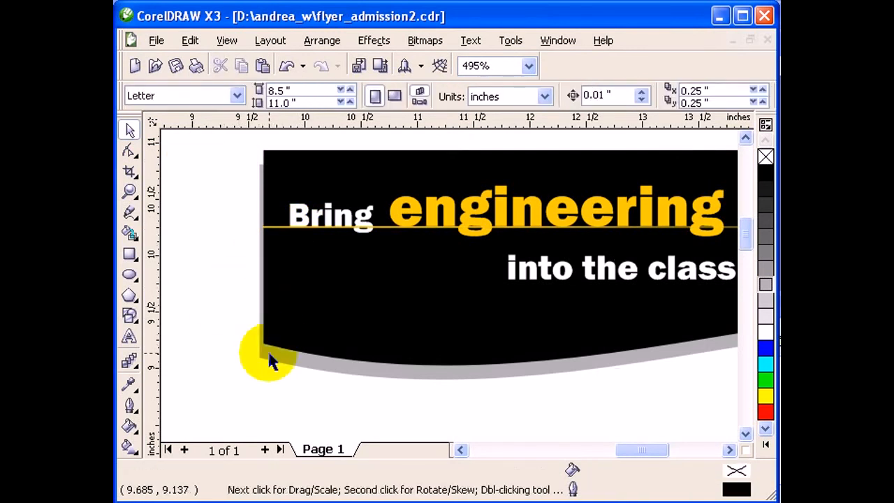
click(269, 357)
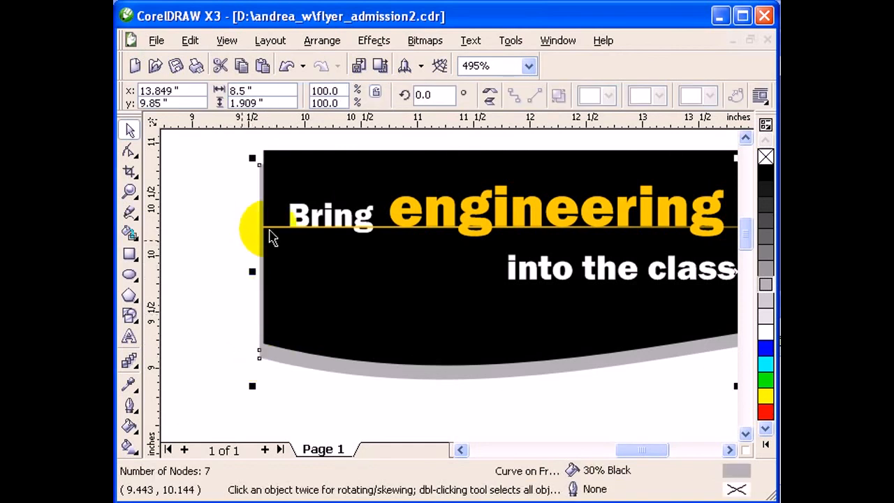
drag(252, 273, 255, 273)
click(359, 429)
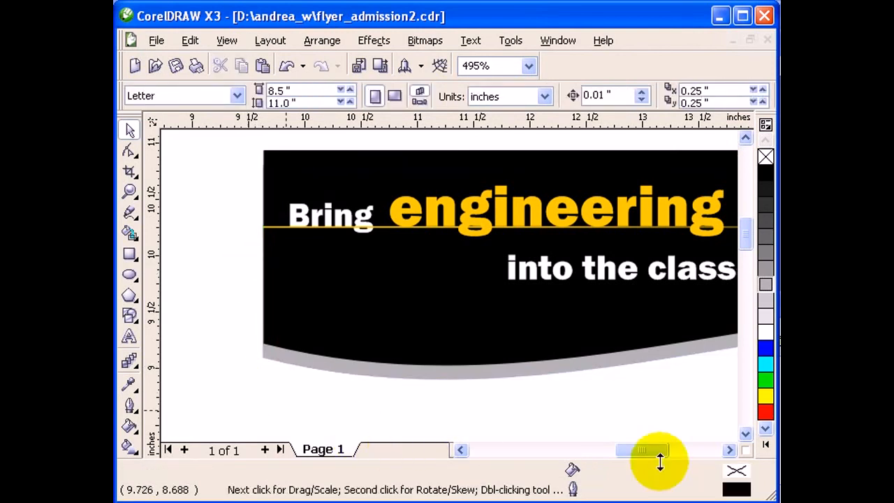
Step: Stretch the grey shape's right side outward to line up with the red section's right edge
drag(653, 451, 712, 455)
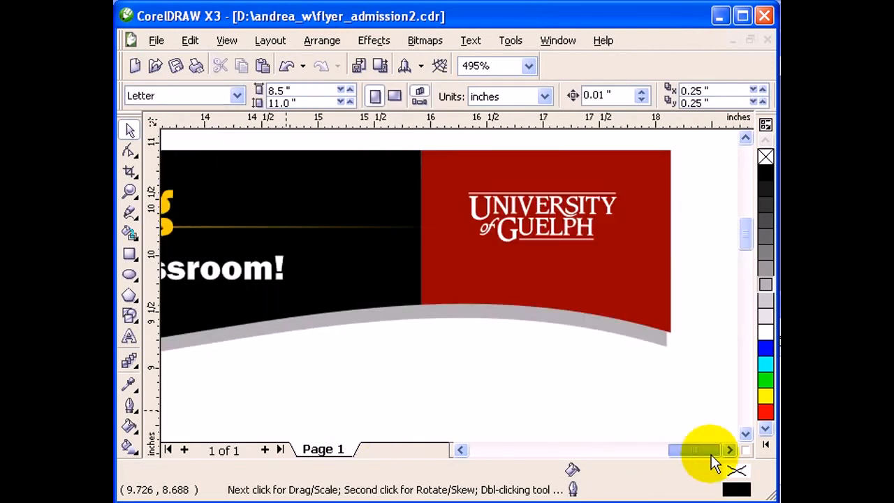
click(650, 334)
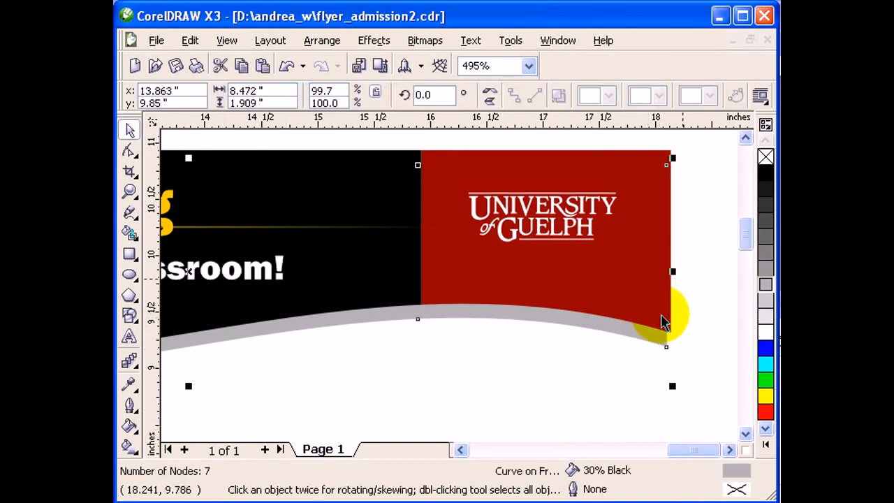
drag(672, 271, 679, 280)
click(698, 279)
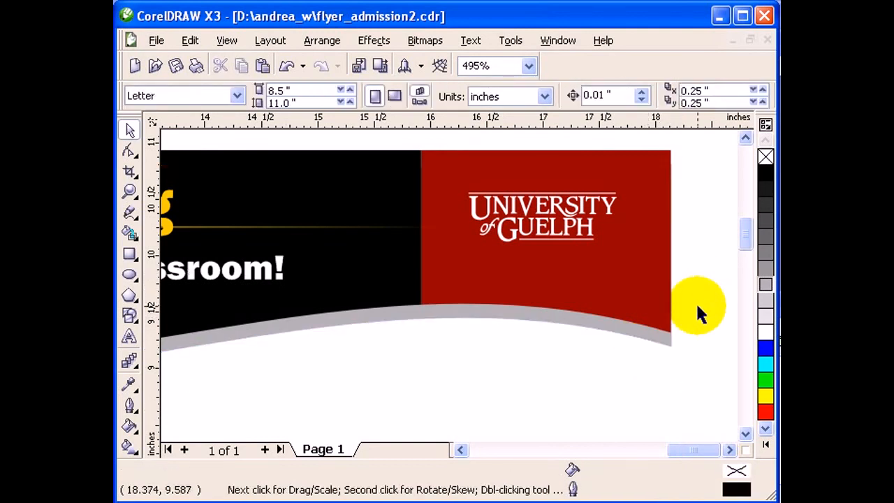
Step: Check the new header's edges up close and compare the whole header with the original flyer
scroll(694, 311, down, 1)
drag(633, 456, 628, 456)
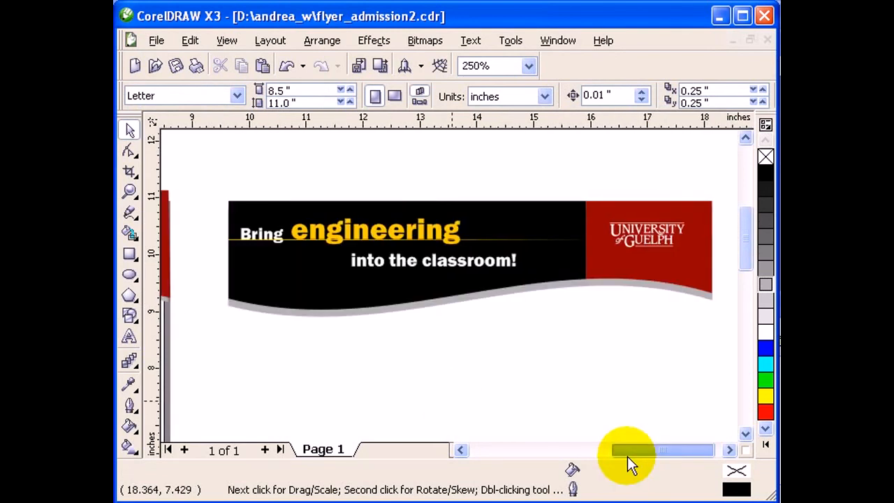
click(129, 190)
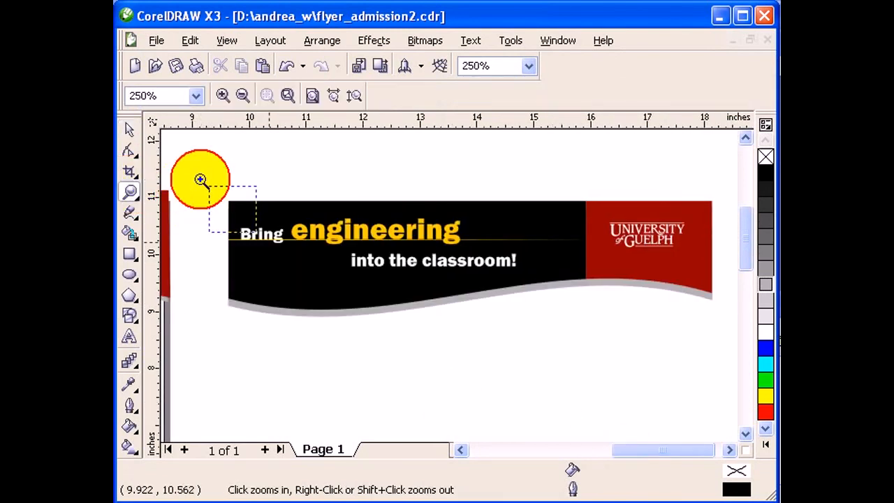
drag(209, 187, 408, 337)
drag(622, 453, 687, 456)
key(F4)
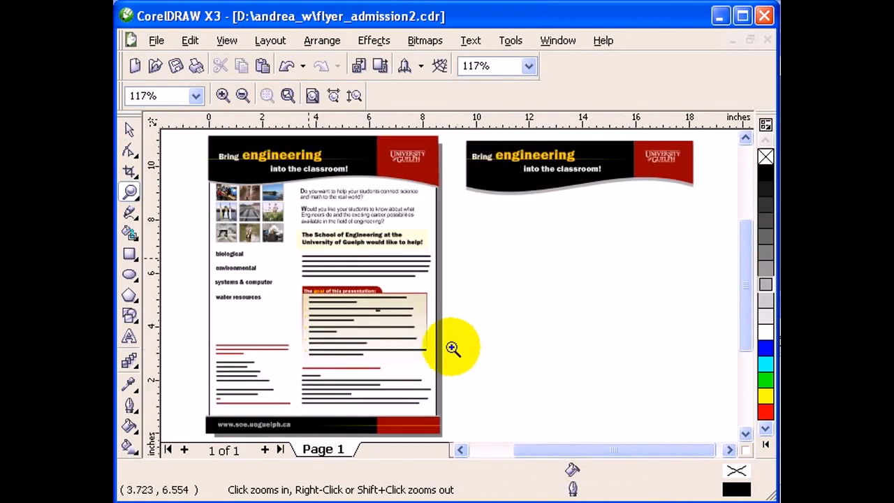
click(129, 130)
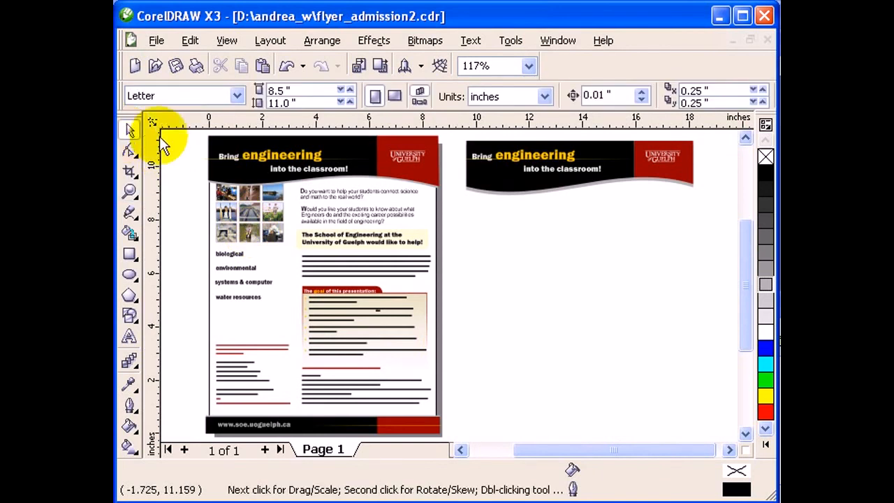